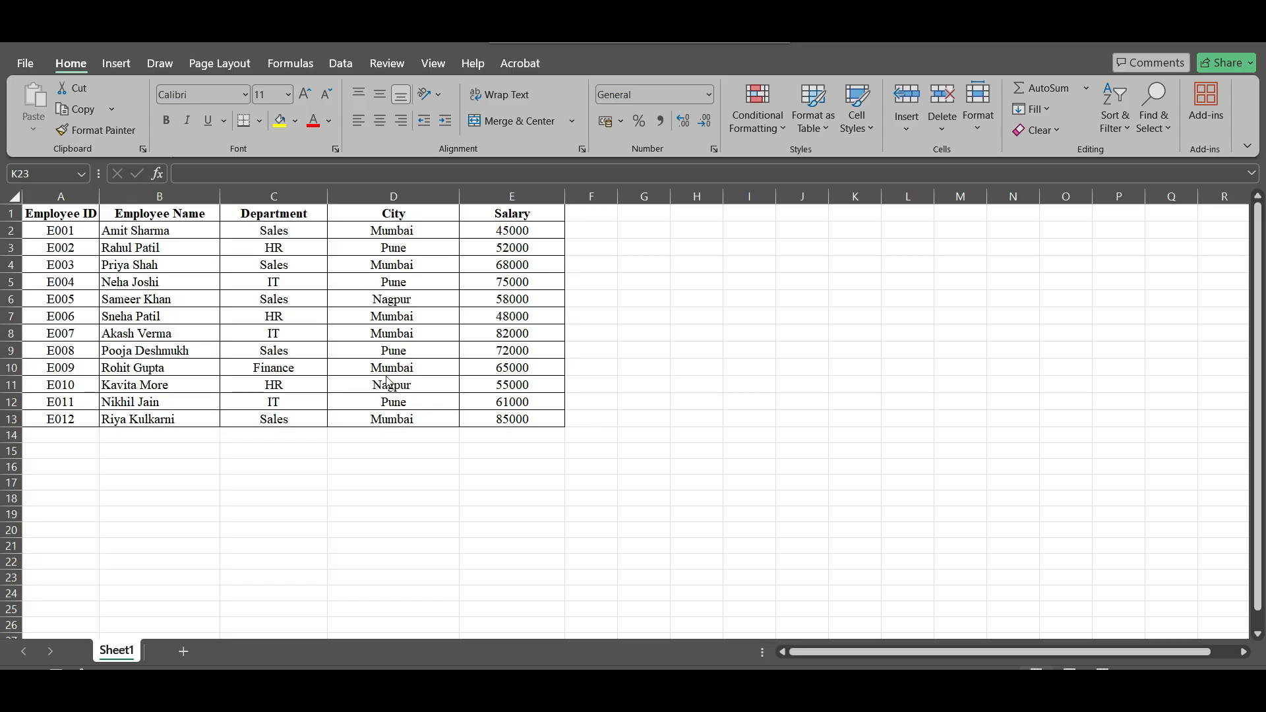
In cell A16, enter =FILTER(A2:E13,C2:C13="Sales") to list the employees whose department is Sales
left_click(79, 467)
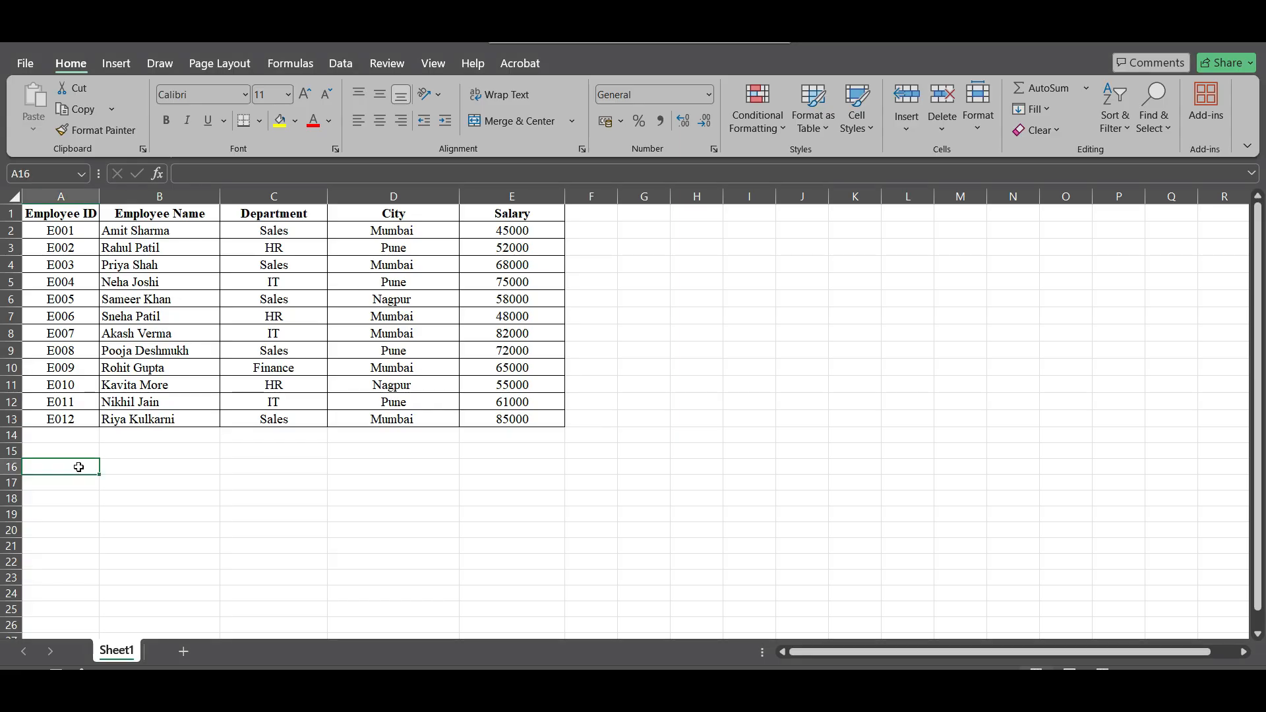
type("=FILTER")
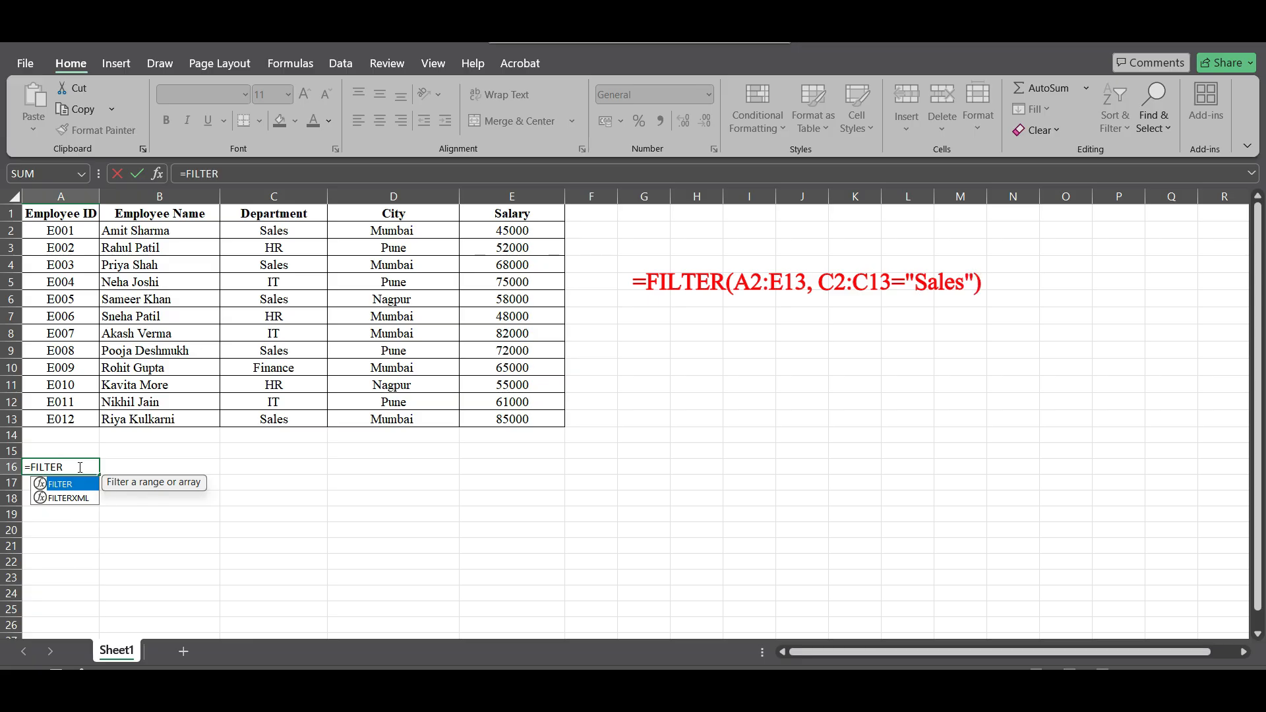
type("(a2")
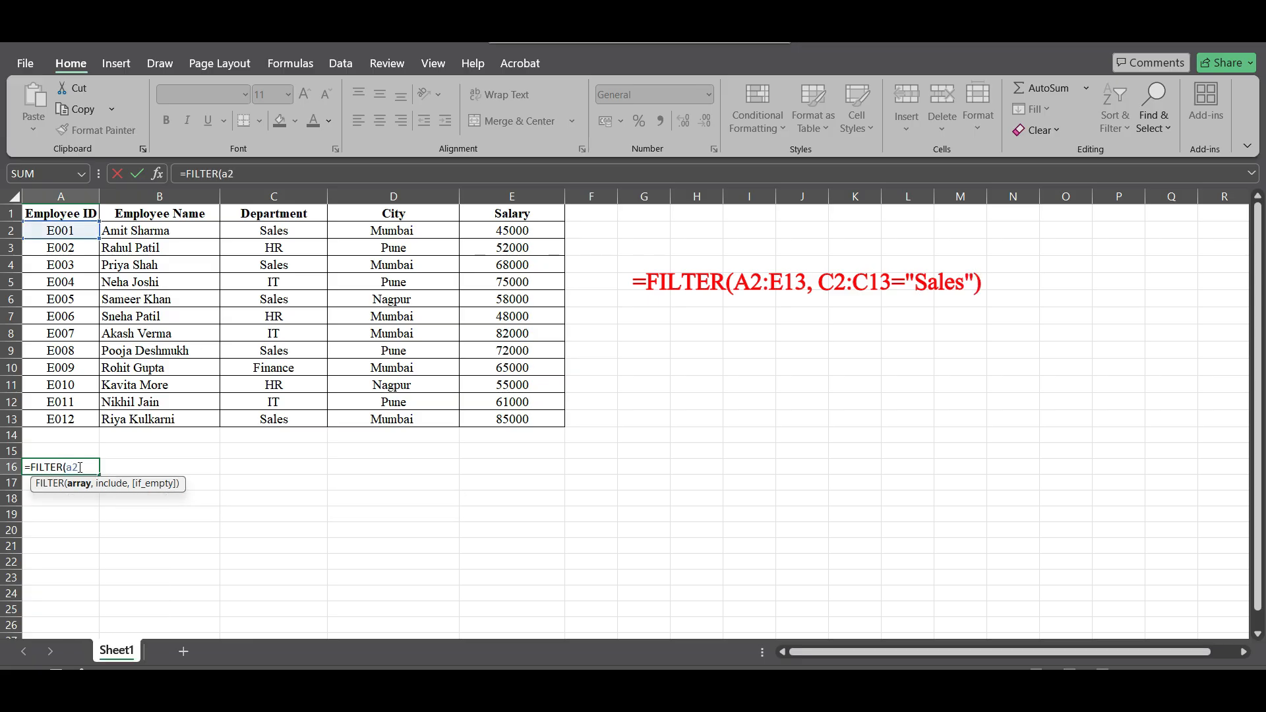
type(":e13,")
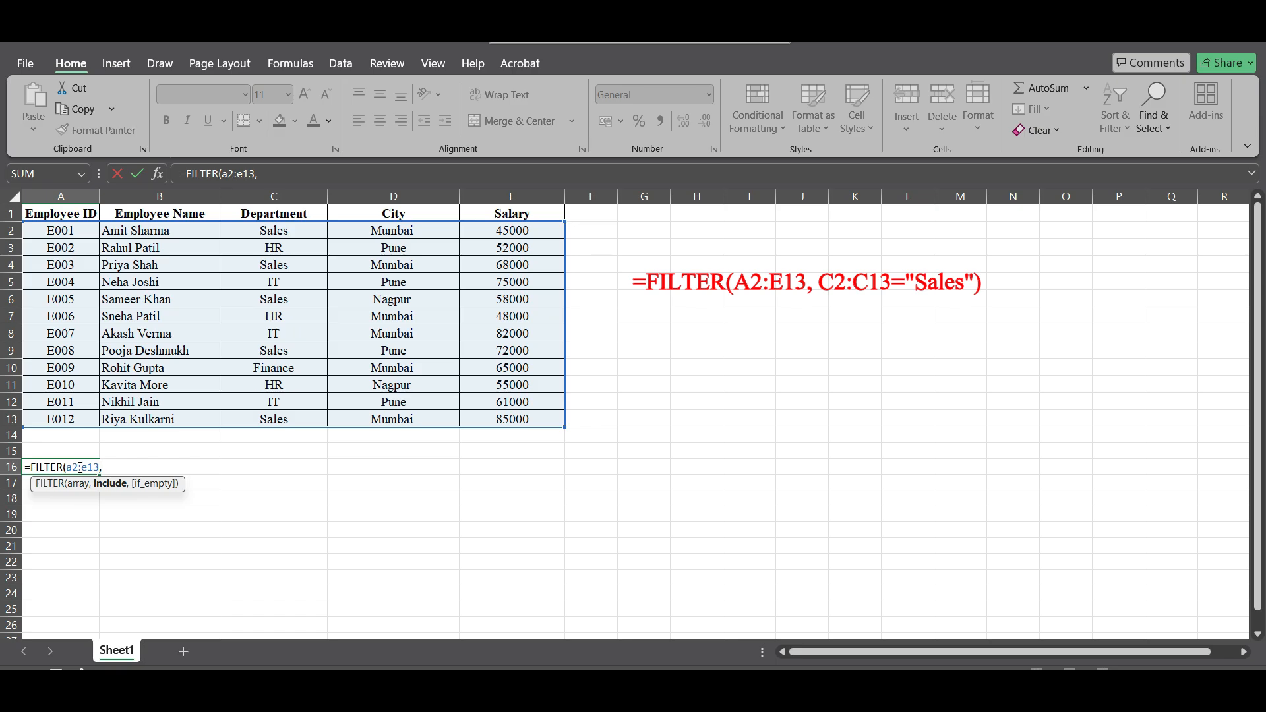
type("c2:c")
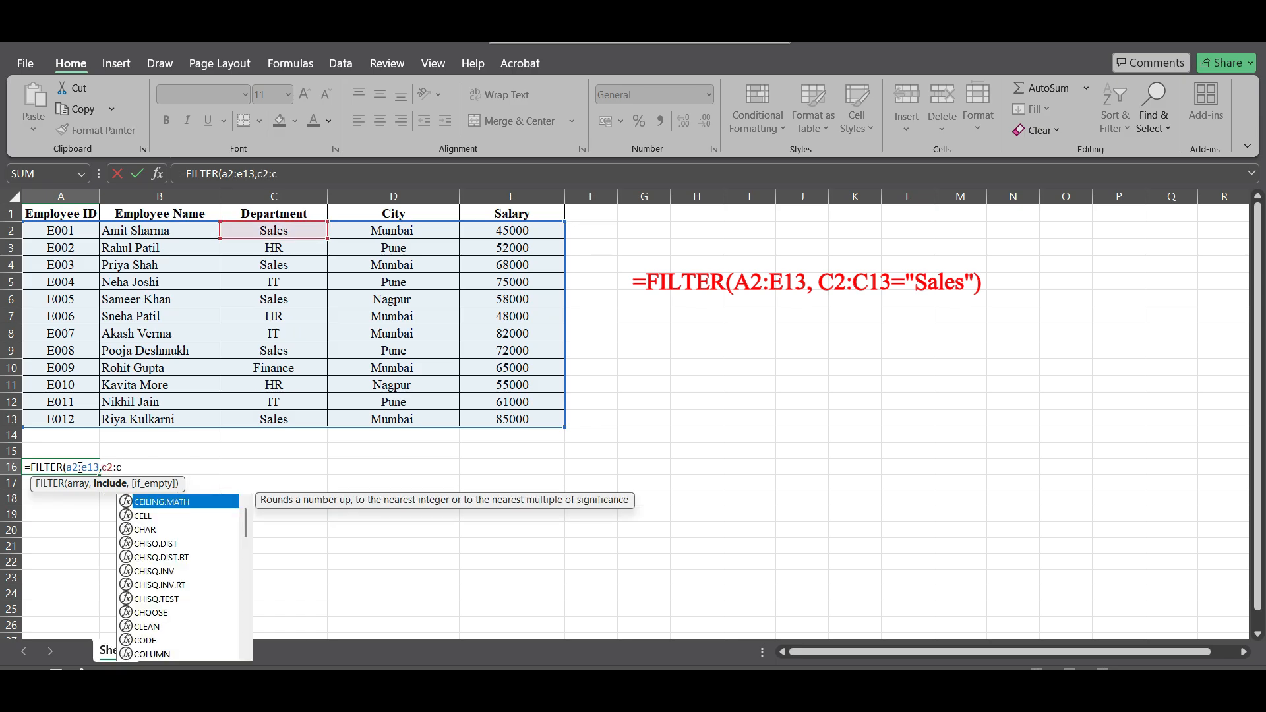
type("13=\"Sales")
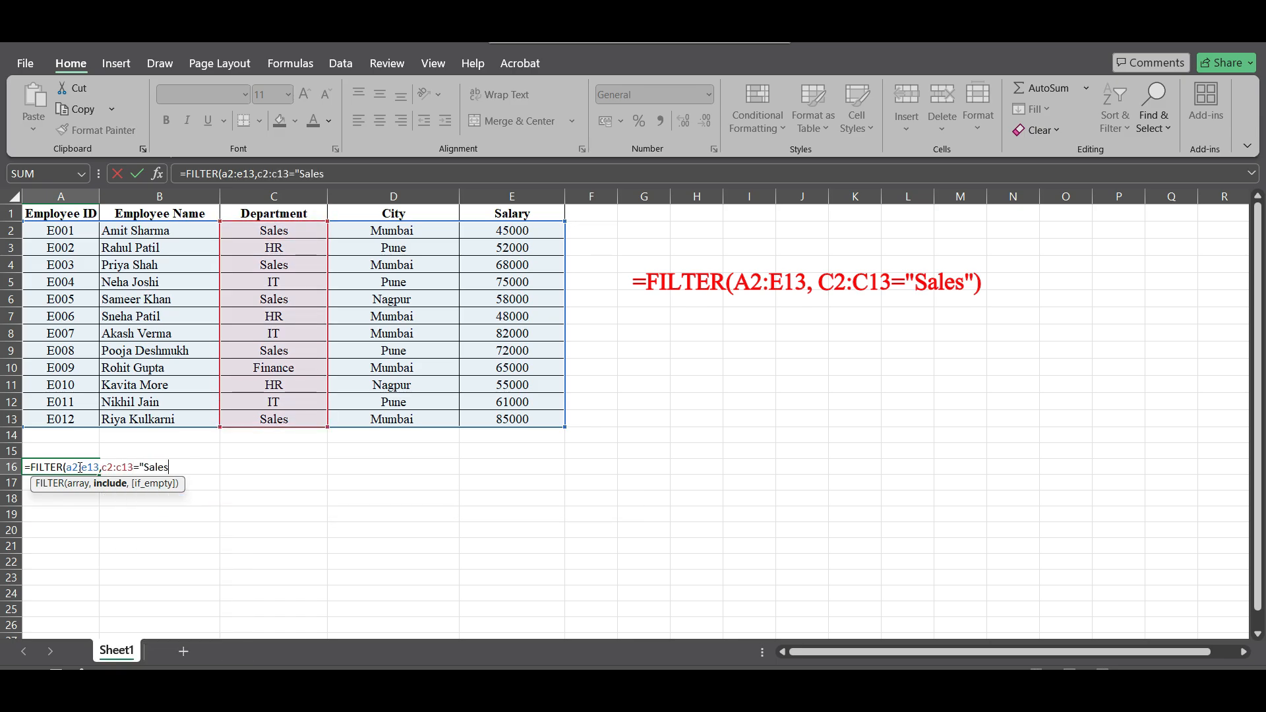
type("\")")
key("Return")
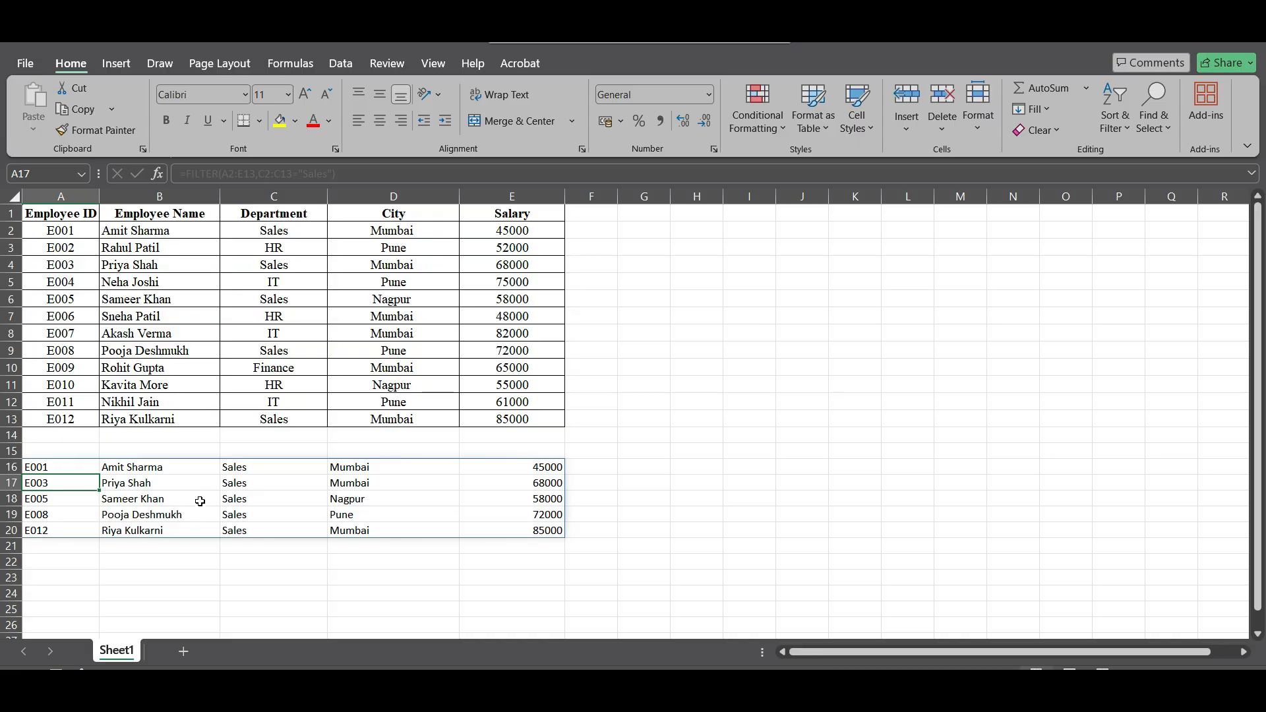
left_click(148, 519)
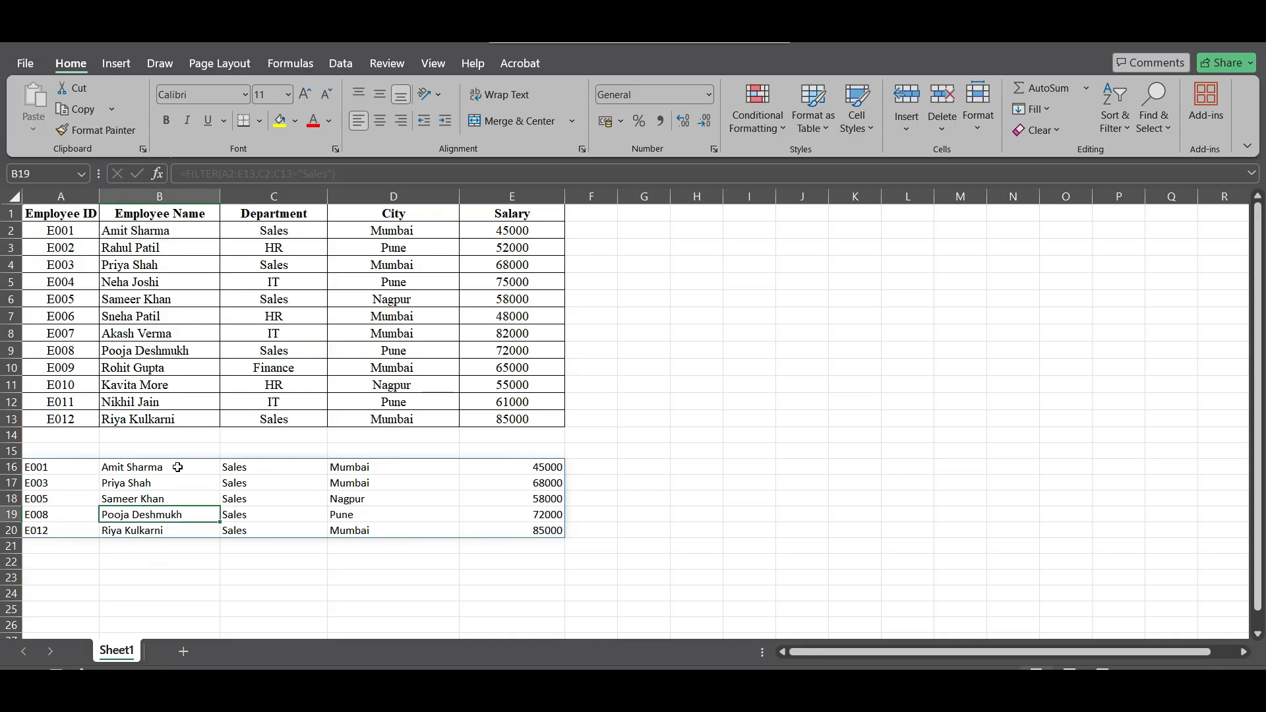
left_click(61, 564)
type("=FILTER(")
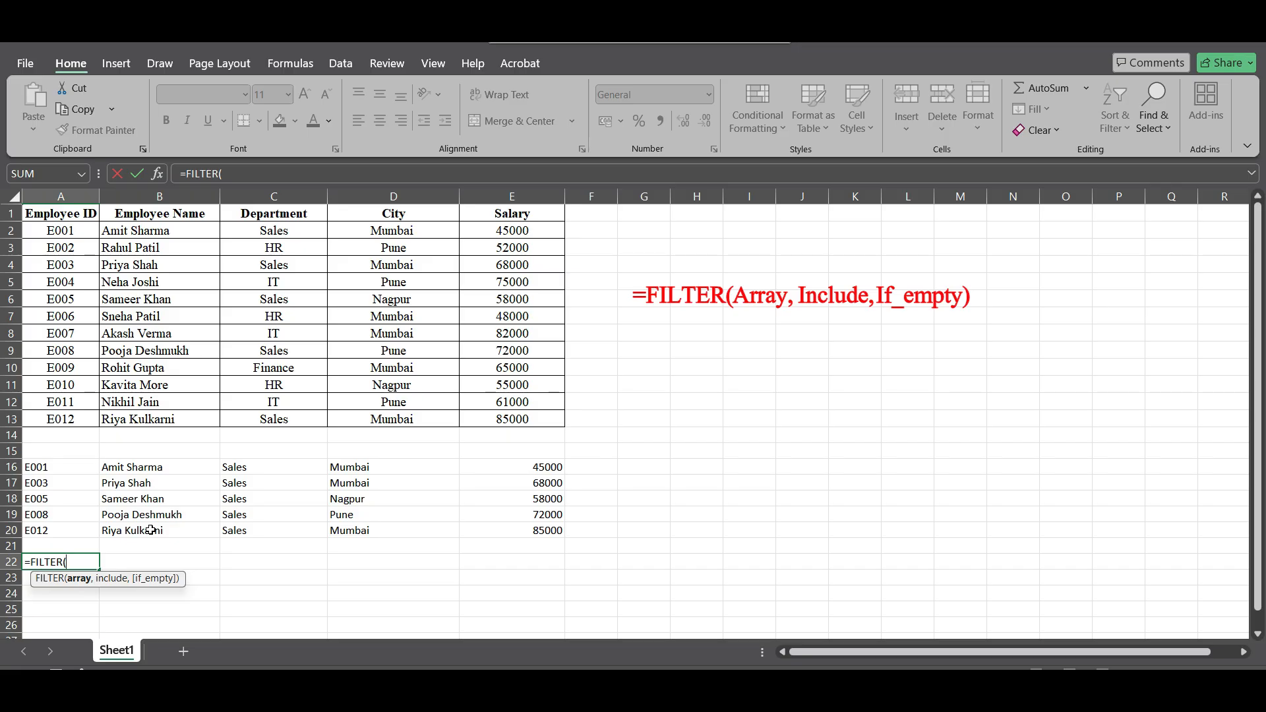
key("Escape")
Change the A16 filter's department criterion to "Marketing" and add "No Matching Records" as its if_empty argument
double_click(37, 467)
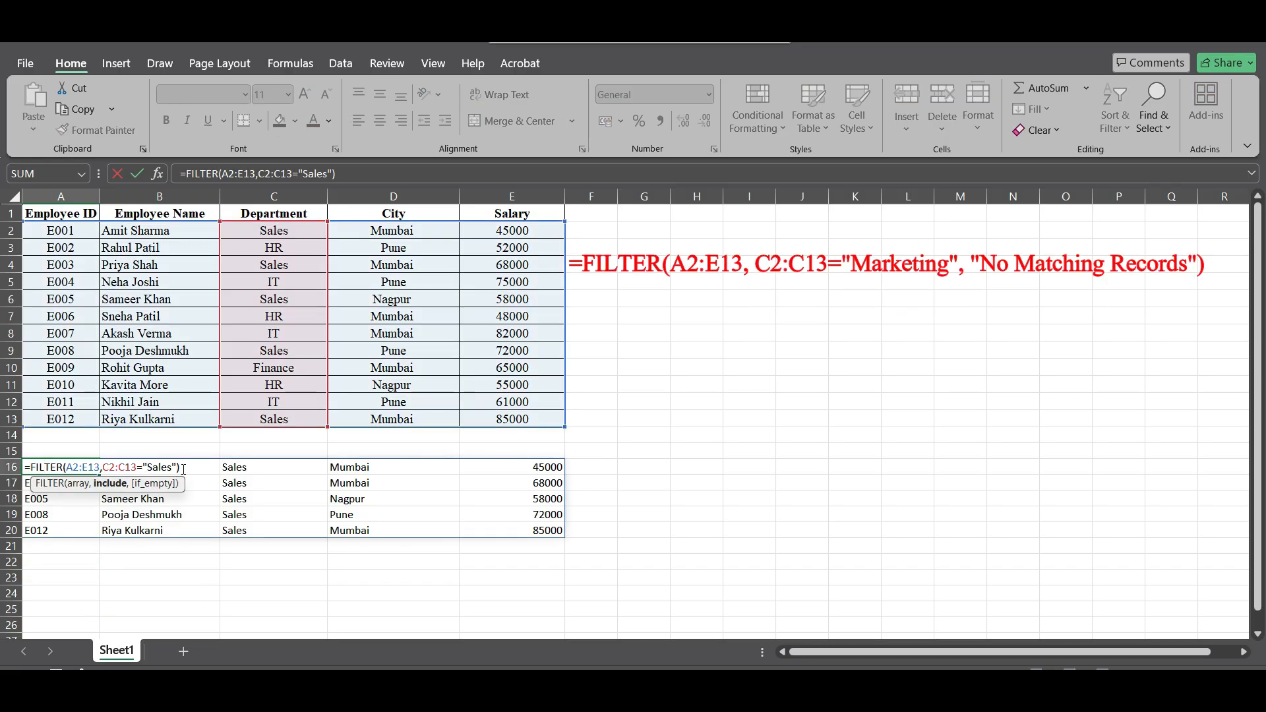
key("BackSpace")
key("BackSpace")
key("BackSpace")
key("BackSpace")
key("BackSpace")
type("Marketing")
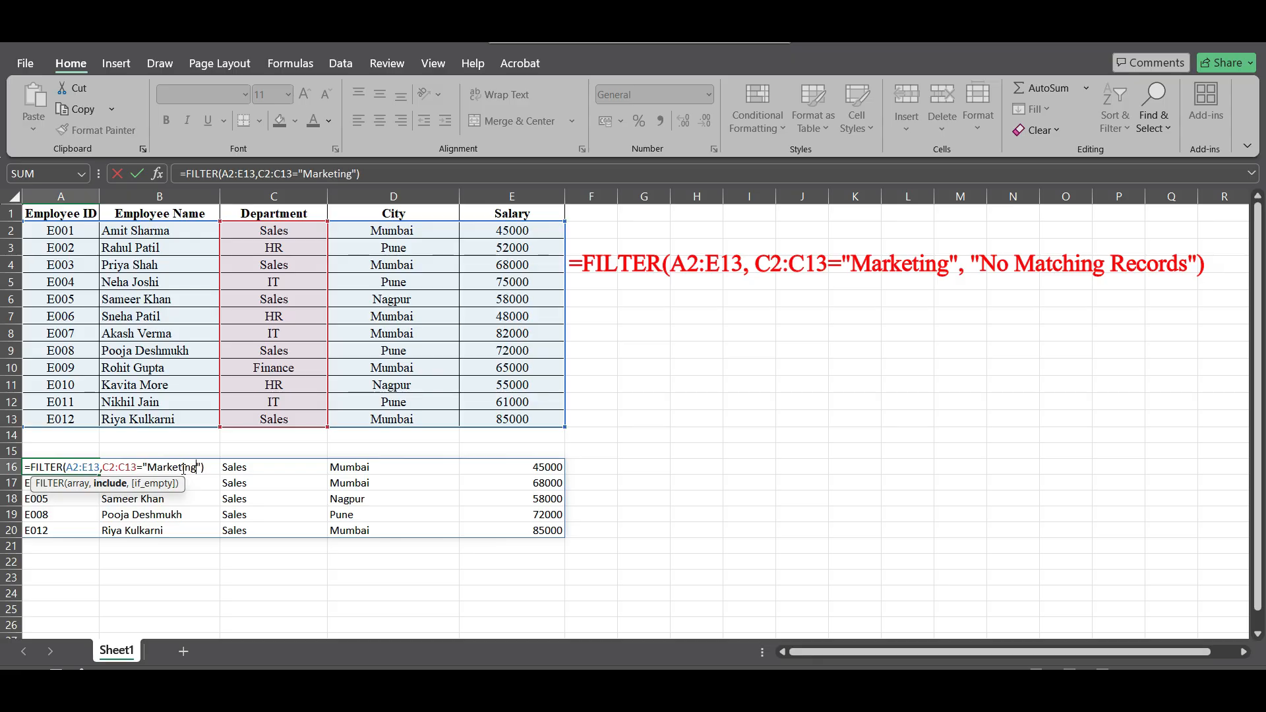
key("Right")
type(",\"No ")
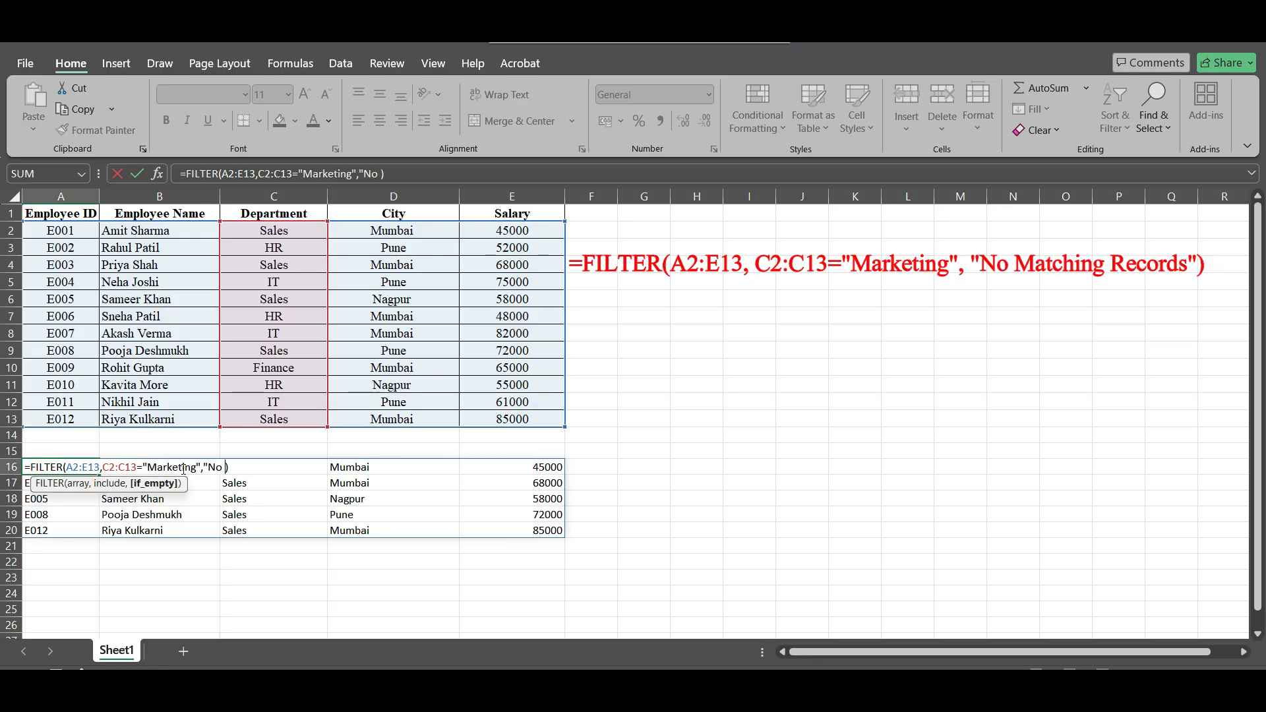
type("Matching Records\"")
key("Return")
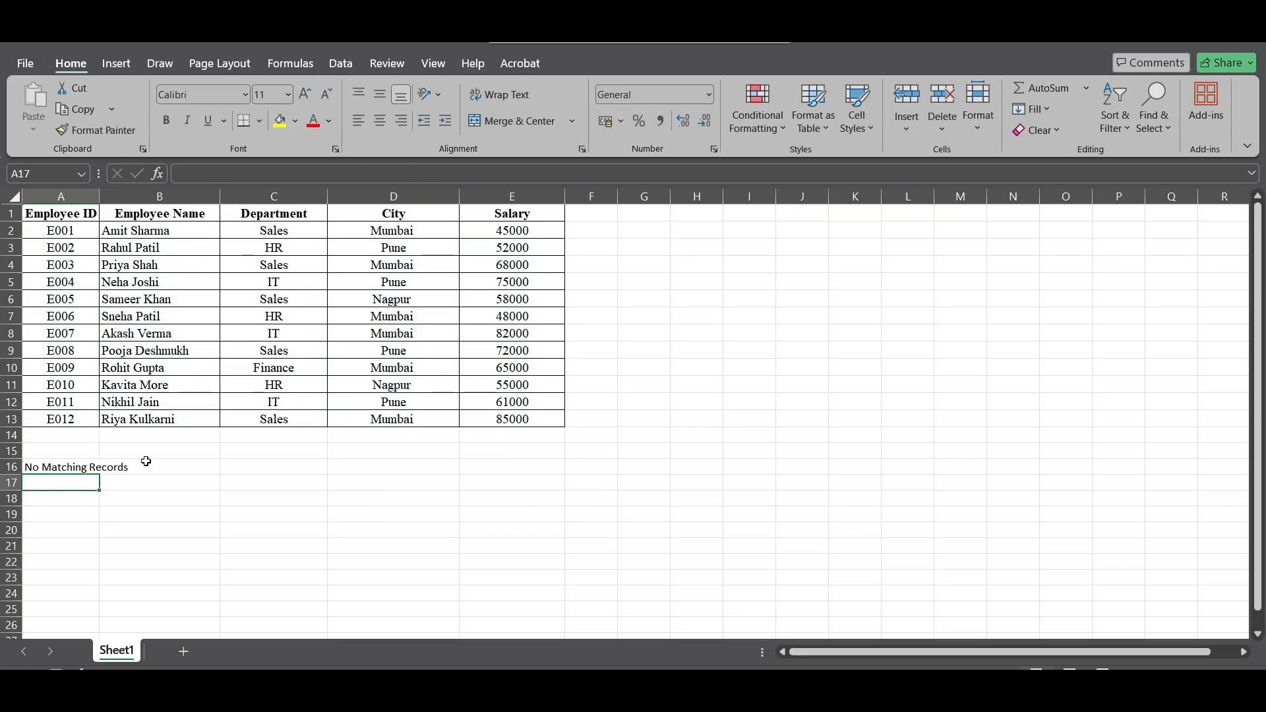
Replace the condition of the FILTER formula in A16 with E2:E13>60000 to list employees by salary
left_click(67, 469)
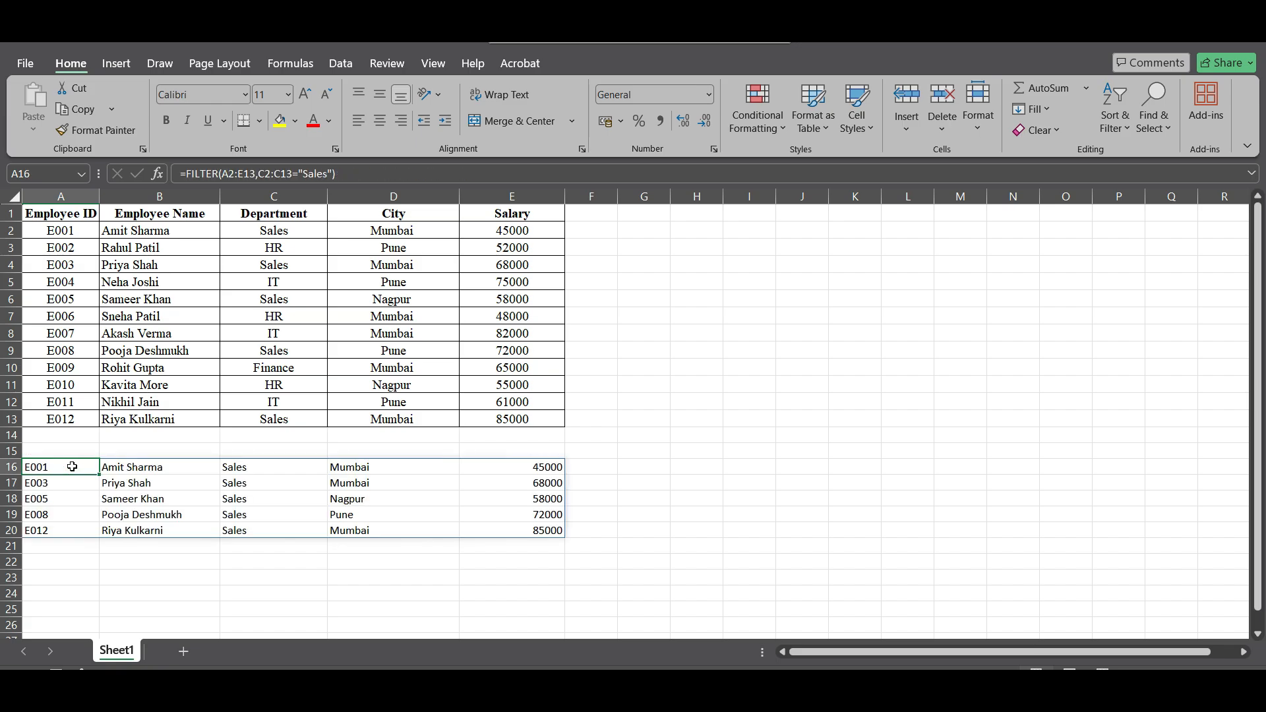
left_click(211, 566)
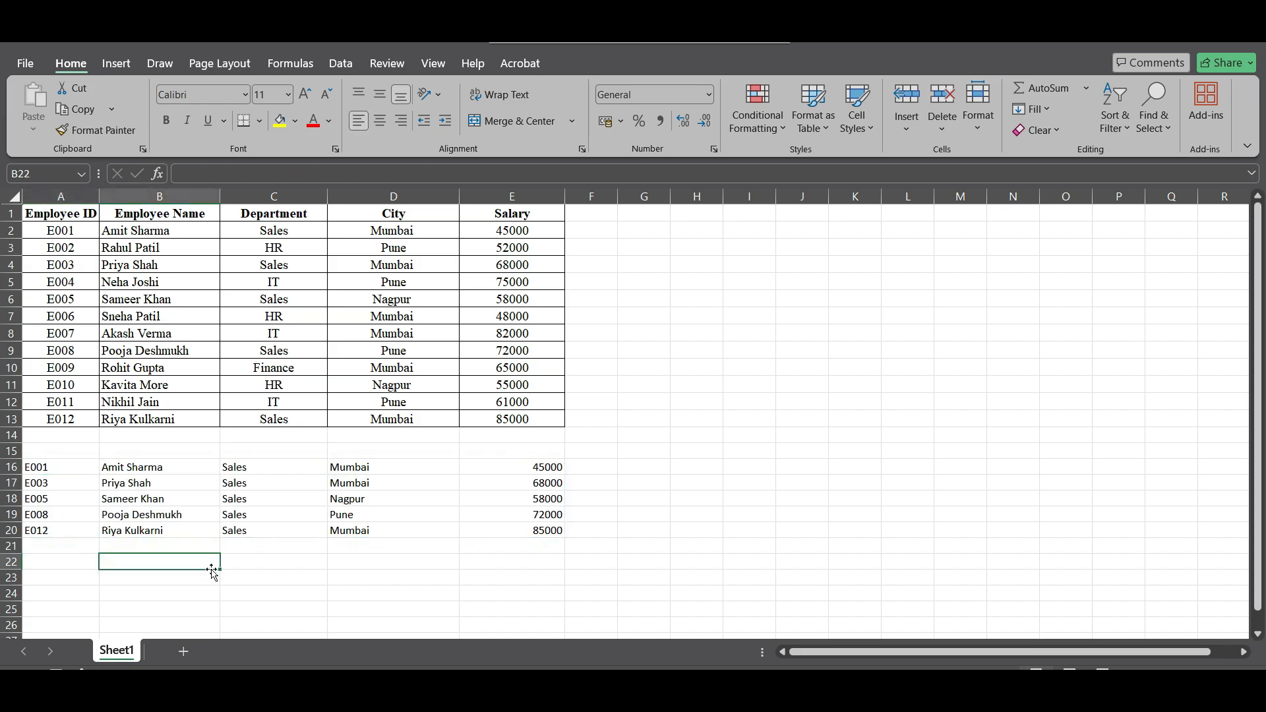
double_click(69, 467)
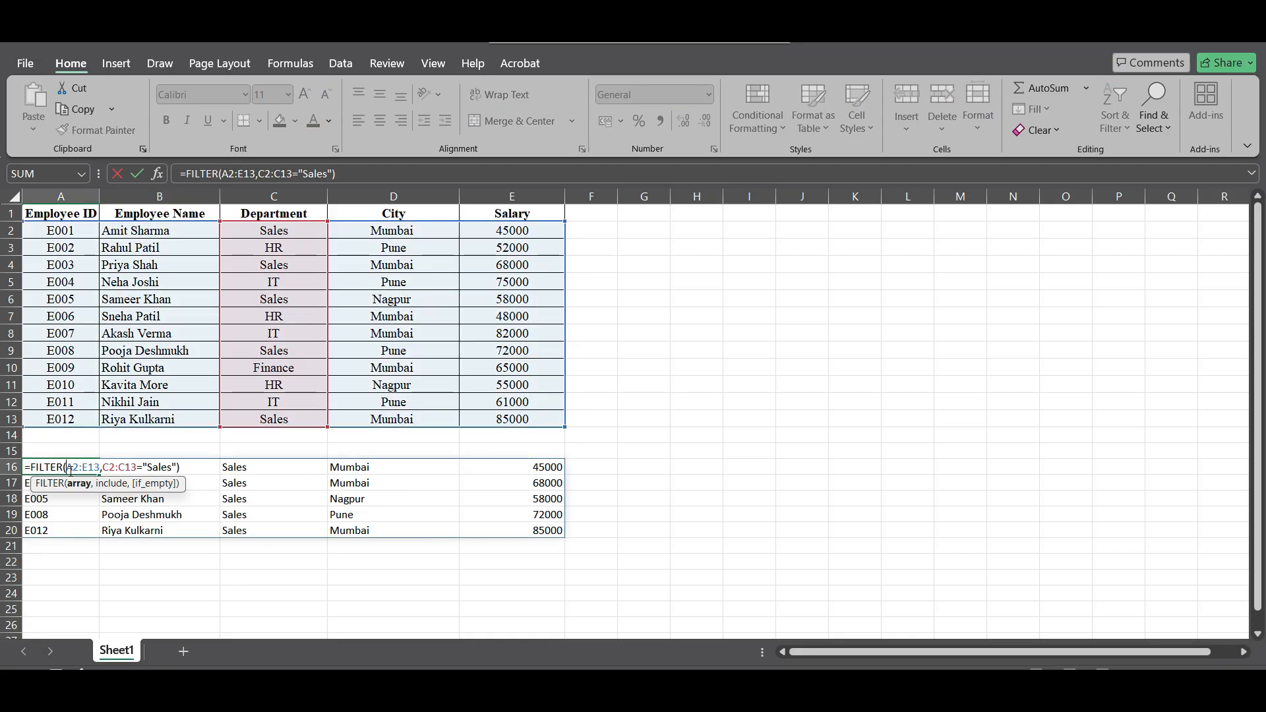
left_click_drag(103, 468, 137, 469)
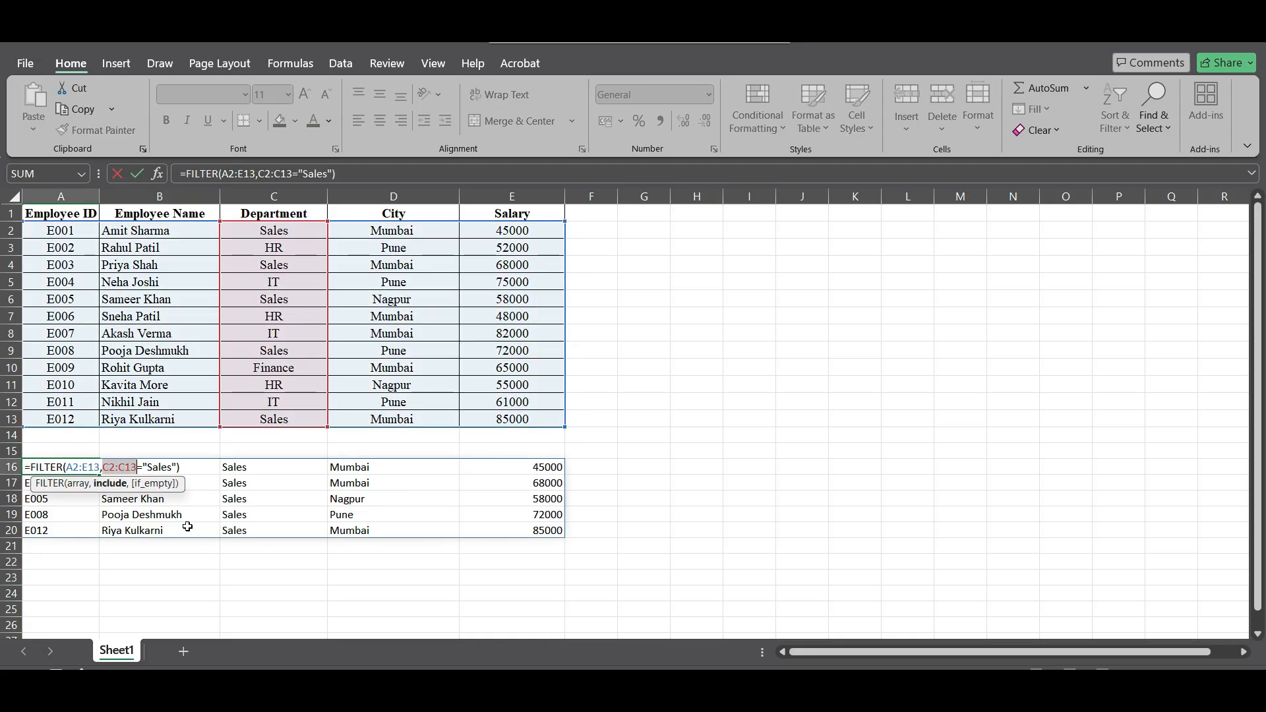
type("e2:e13")
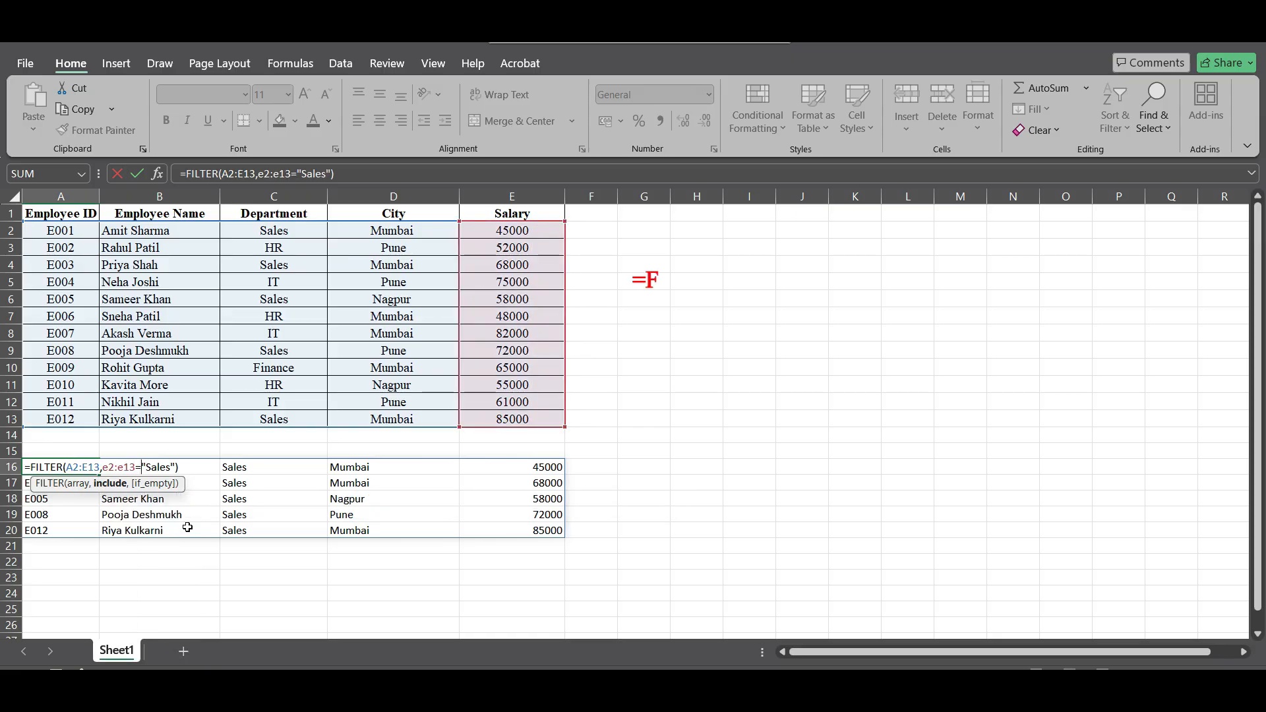
key("shift+Right")
key("shift+Right")
key("shift+Right")
key("shift+Right")
key("shift+Right")
key("shift+Right")
key("shift+Right")
key("shift+Right")
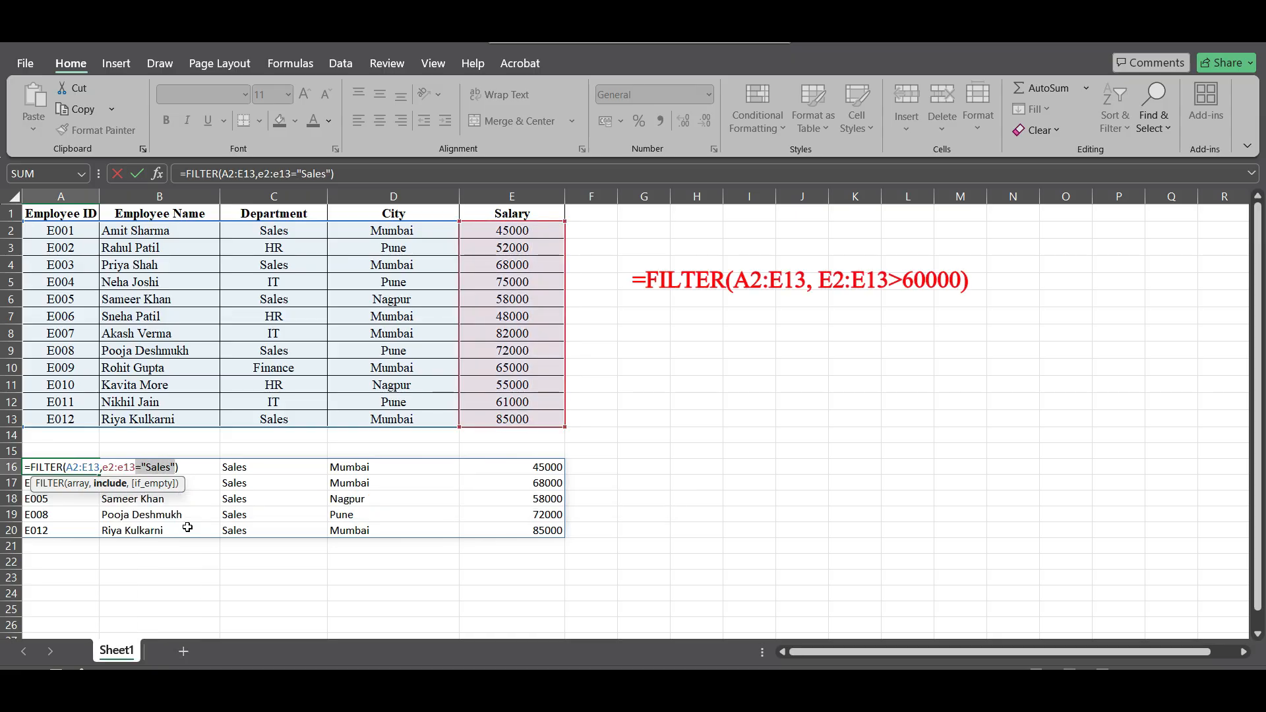
type(">60000")
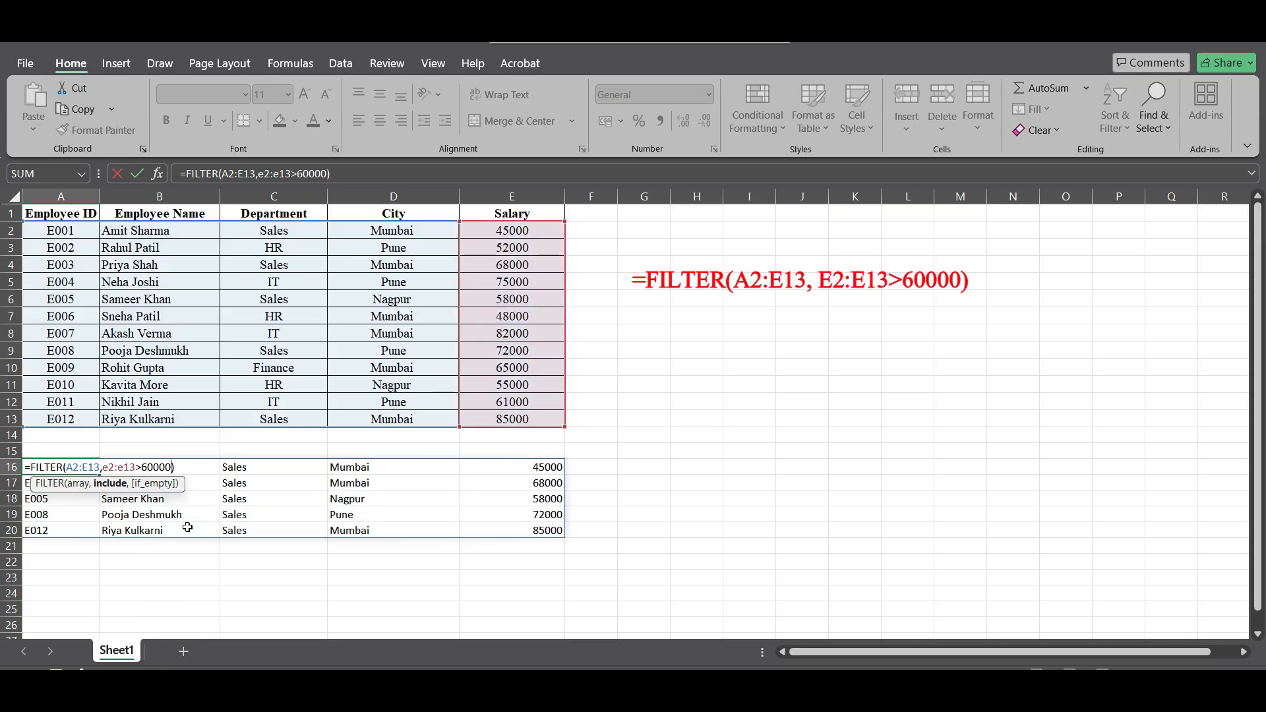
key("Return")
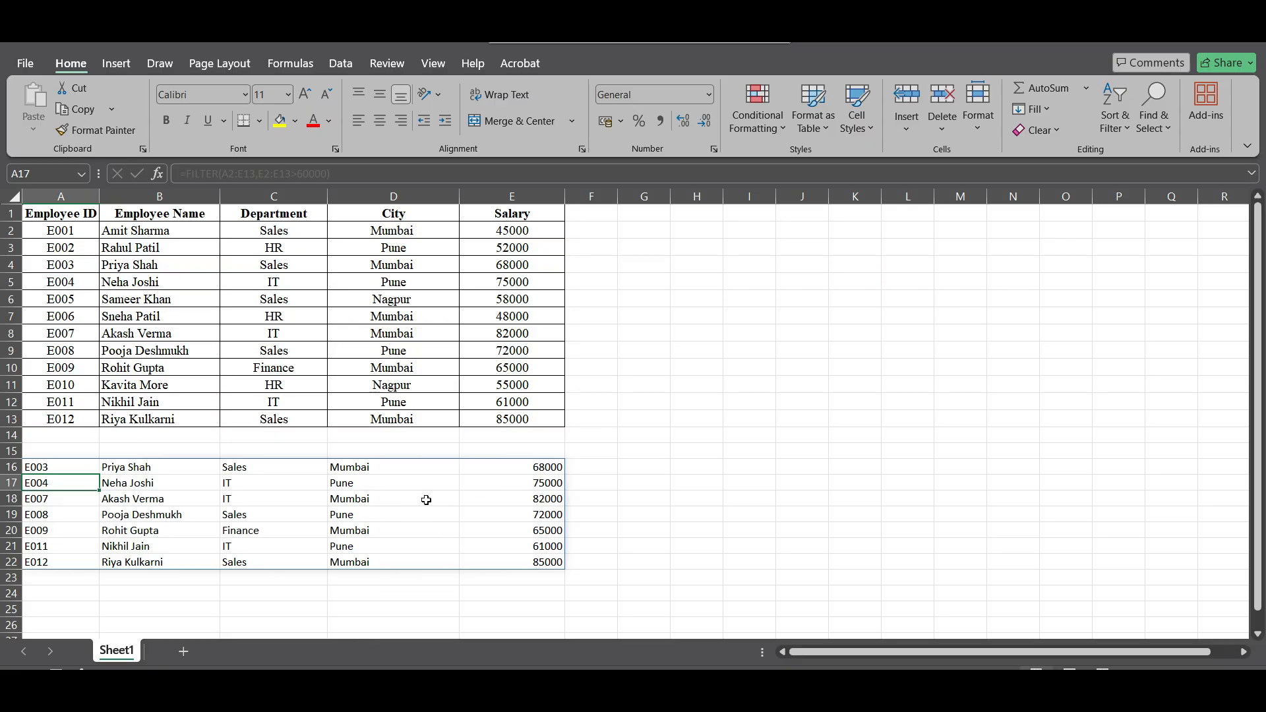
Replace the A16 filter condition with (C2:C13="Sales")*(E2:E13>60000) so that both department and salary criteria must be met
double_click(63, 467)
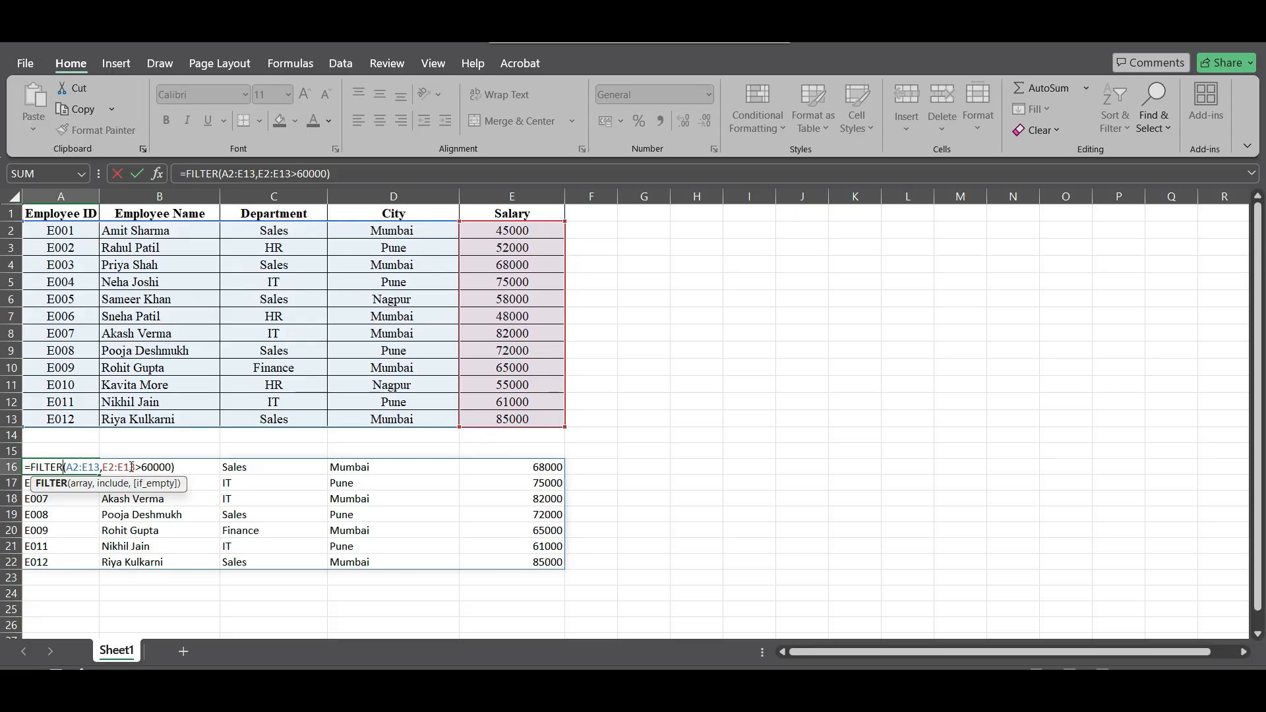
left_click(139, 467)
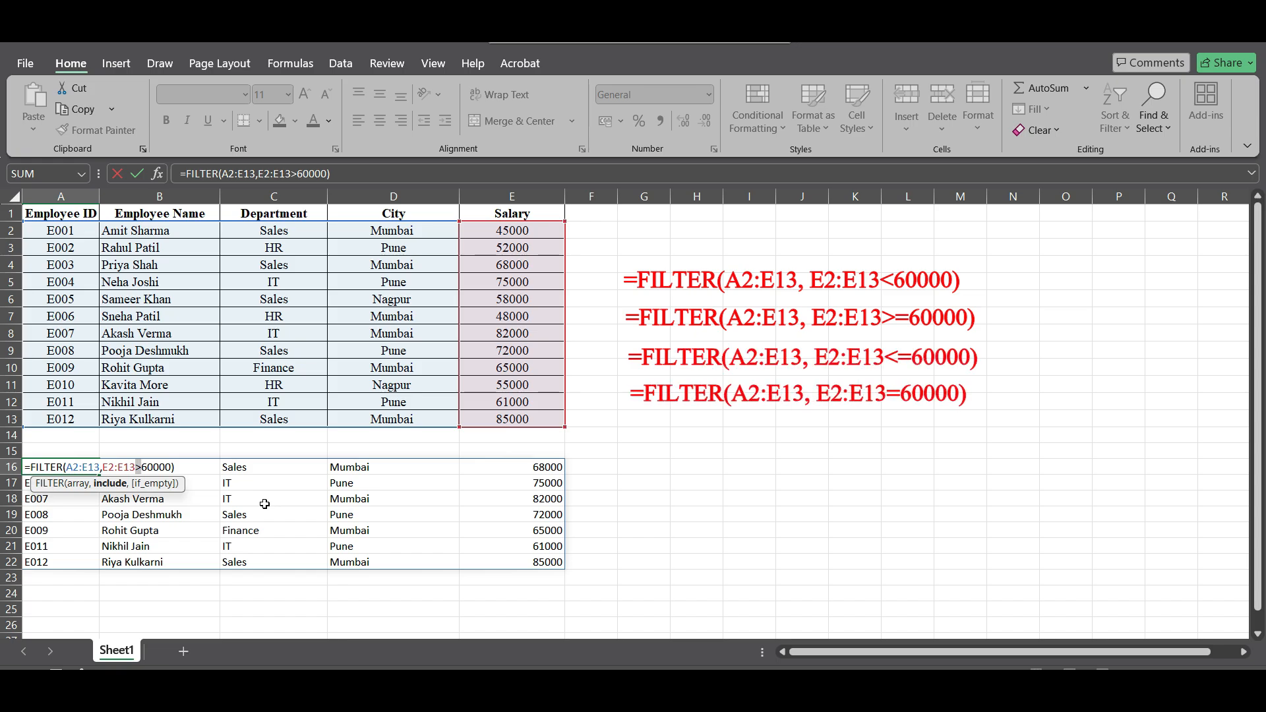
left_click(165, 483)
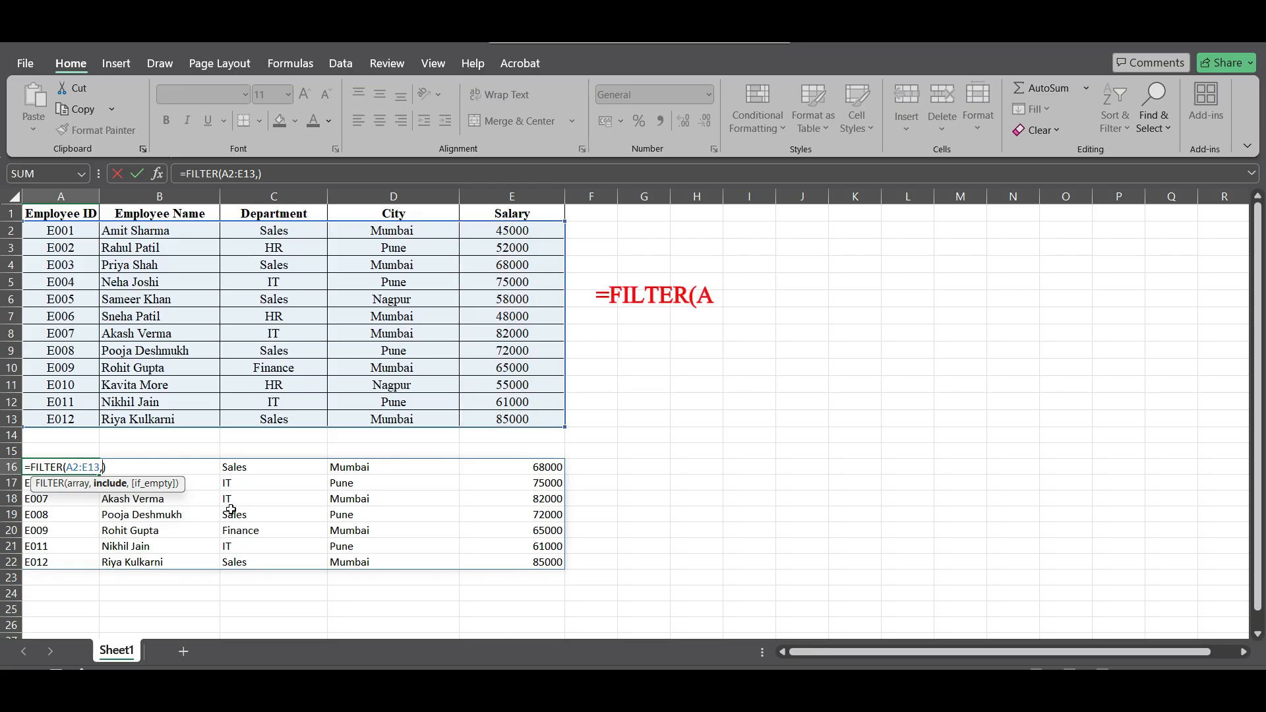
type("c")
type("2:c1")
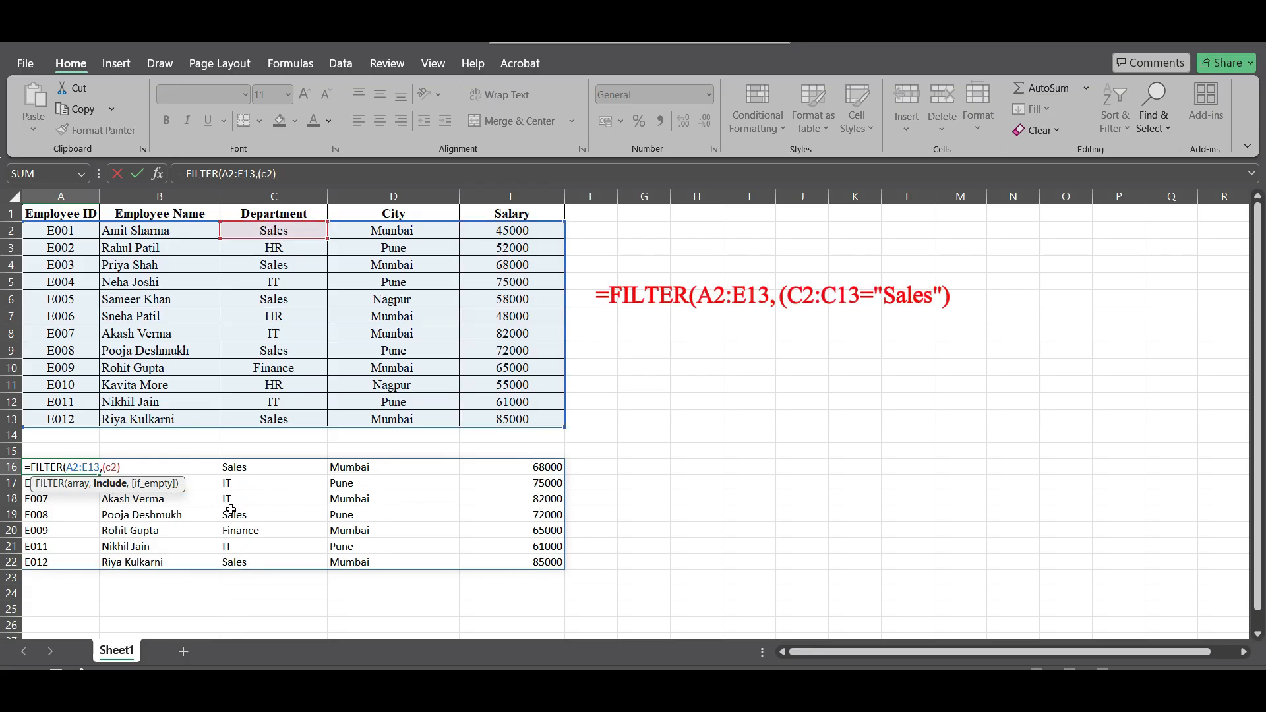
type("3=")
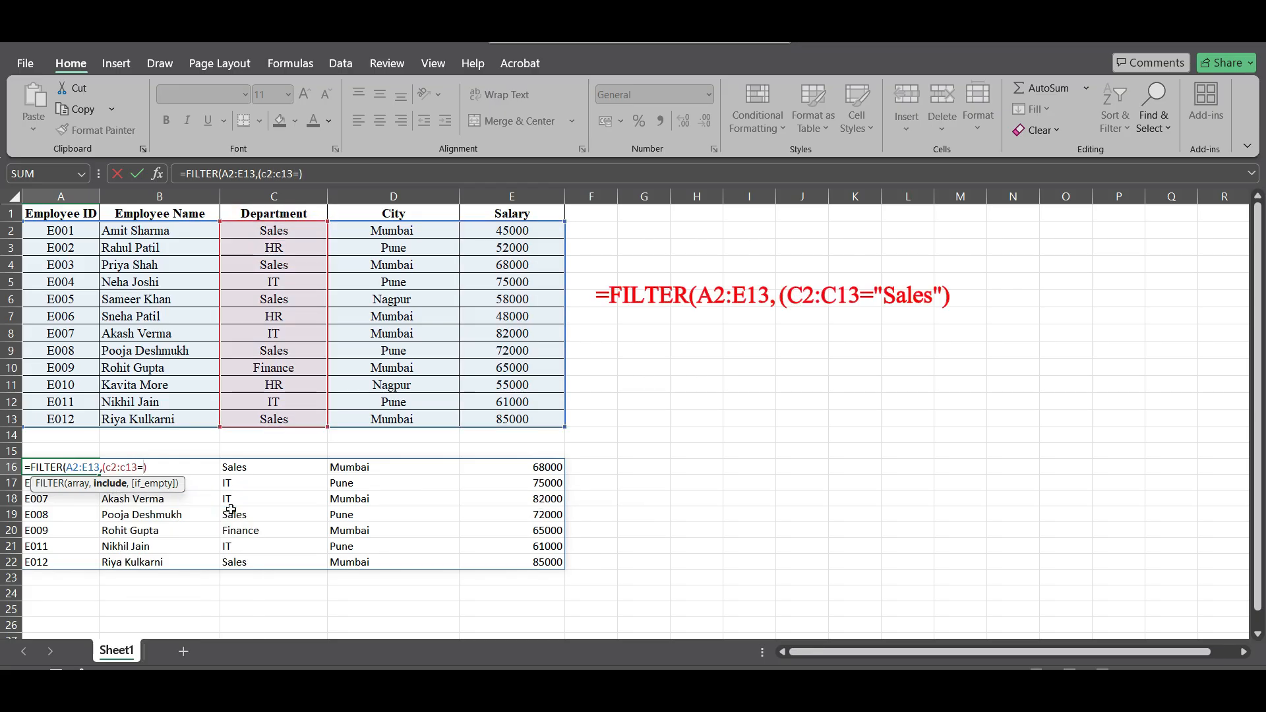
type("\"Sales\")*")
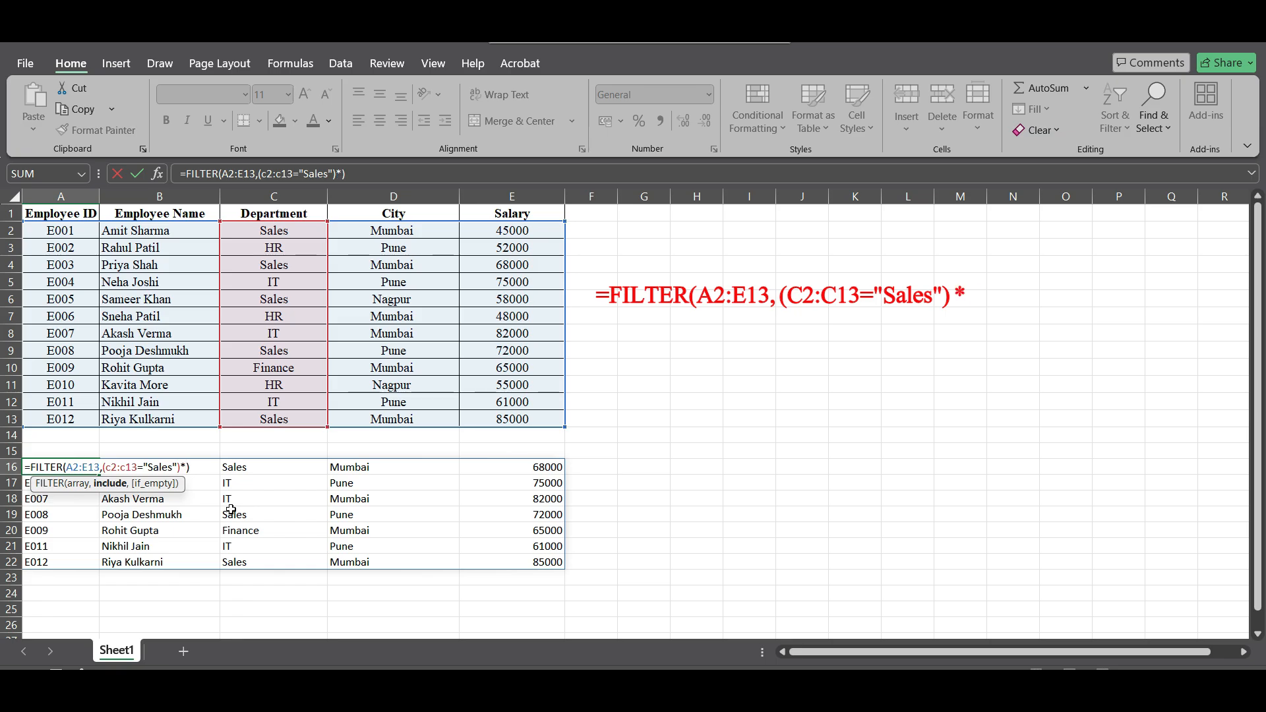
type("e2")
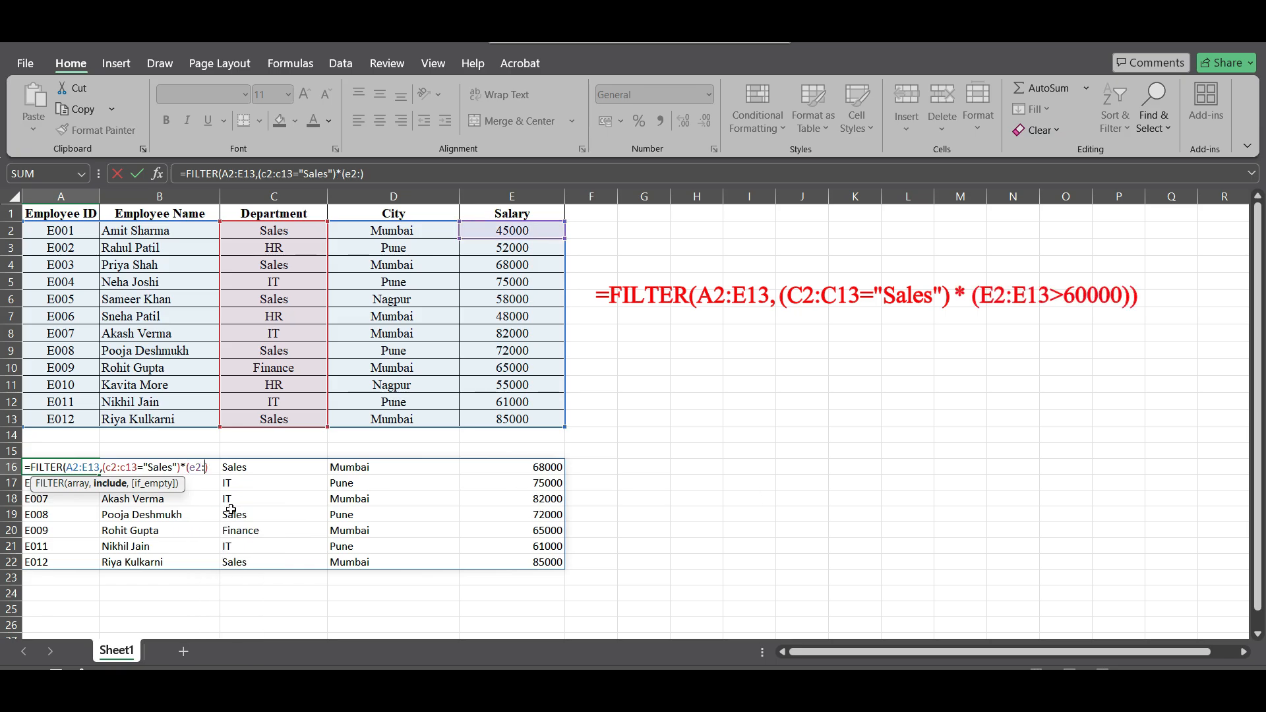
type(":e13")
type(">60000")
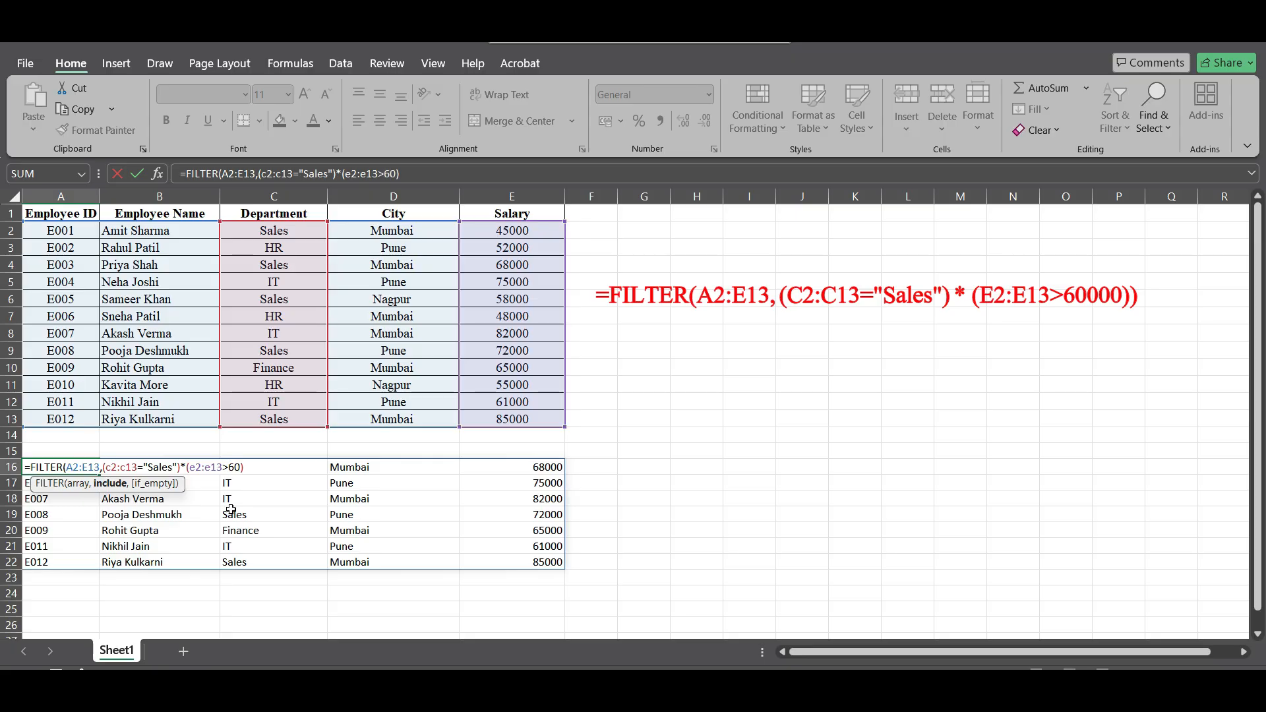
key("Return")
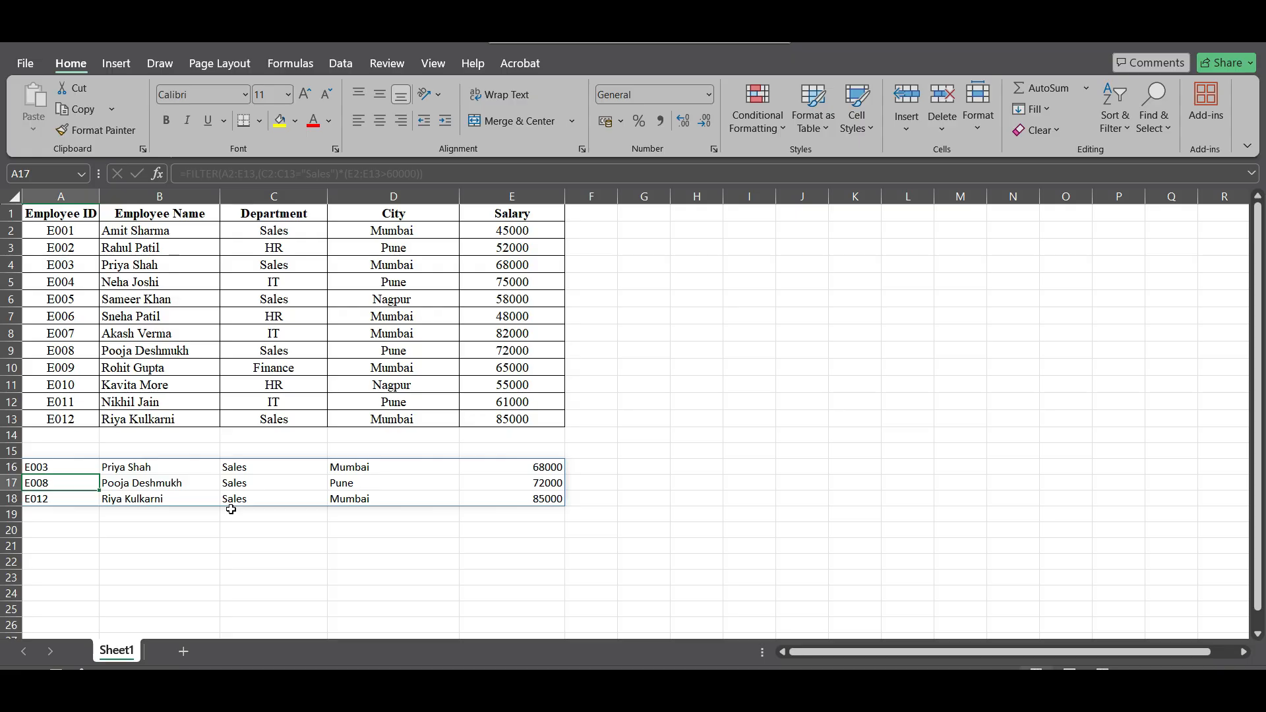
left_click(33, 469)
double_click(33, 469)
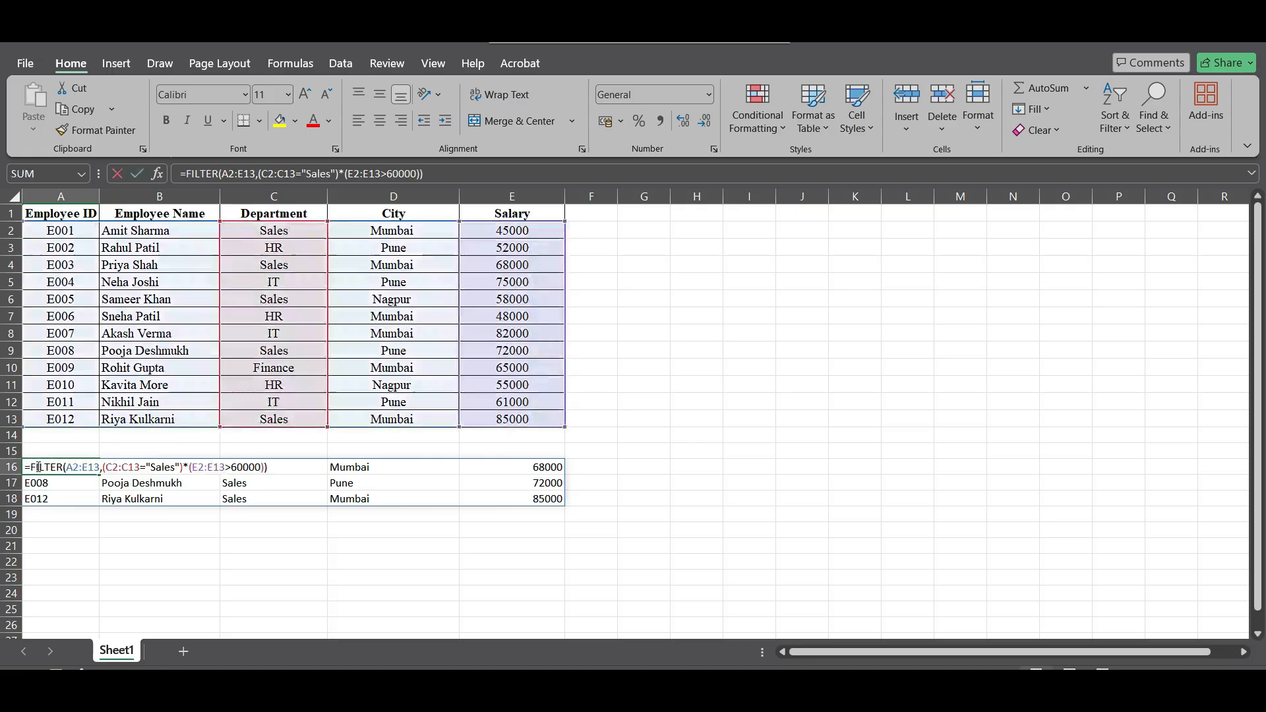
key("Escape")
Replace the * operator between the two conditions of the A16 FILTER formula with + for OR logic
double_click(48, 471)
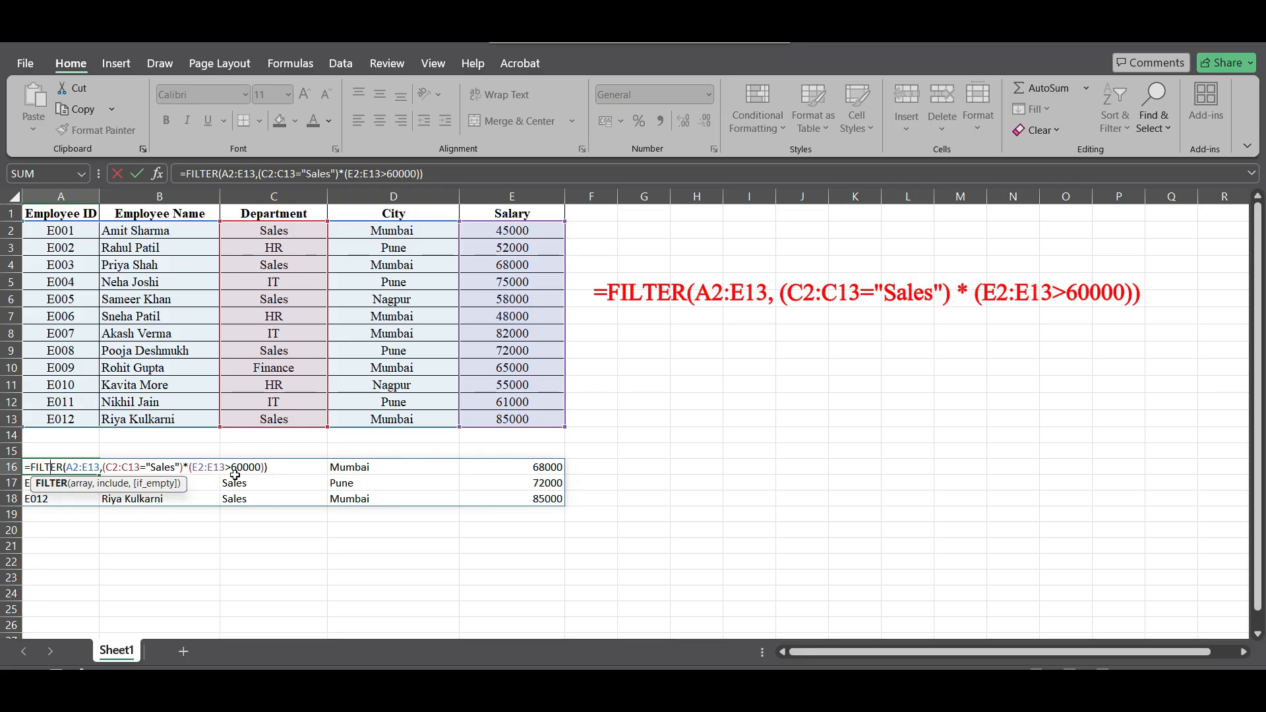
left_click_drag(184, 469, 190, 470)
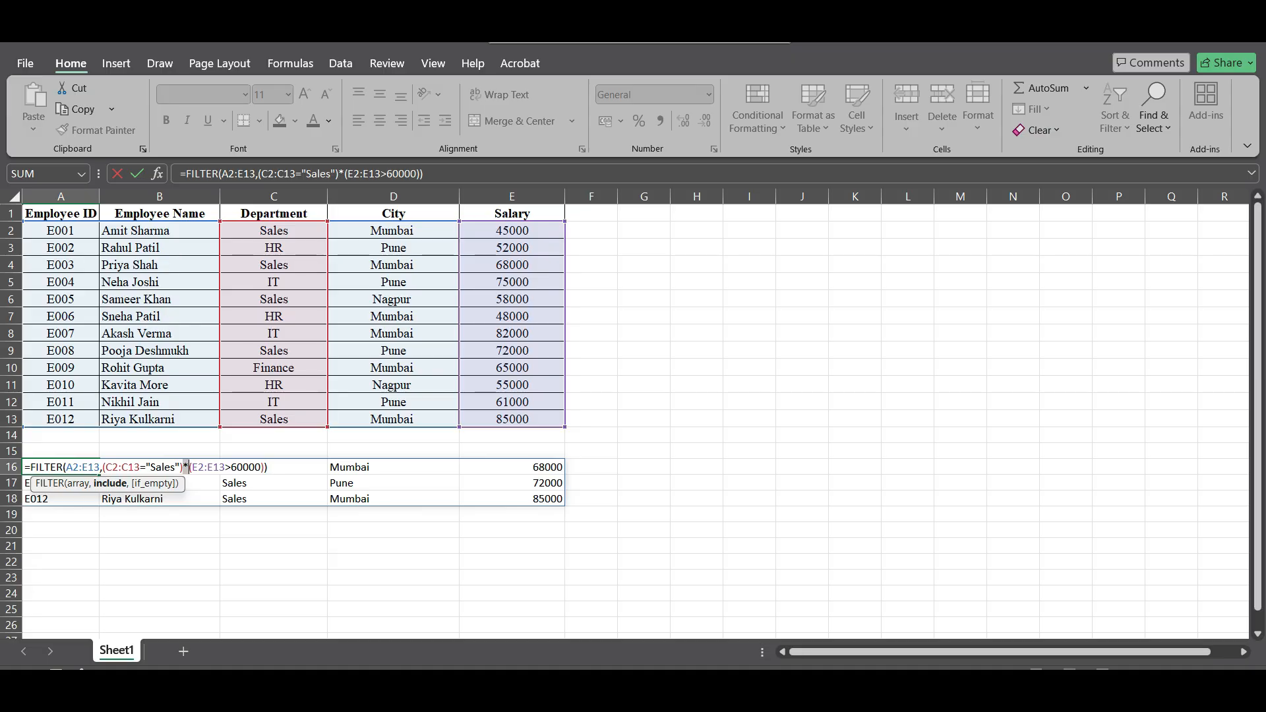
key("ctrl+Return")
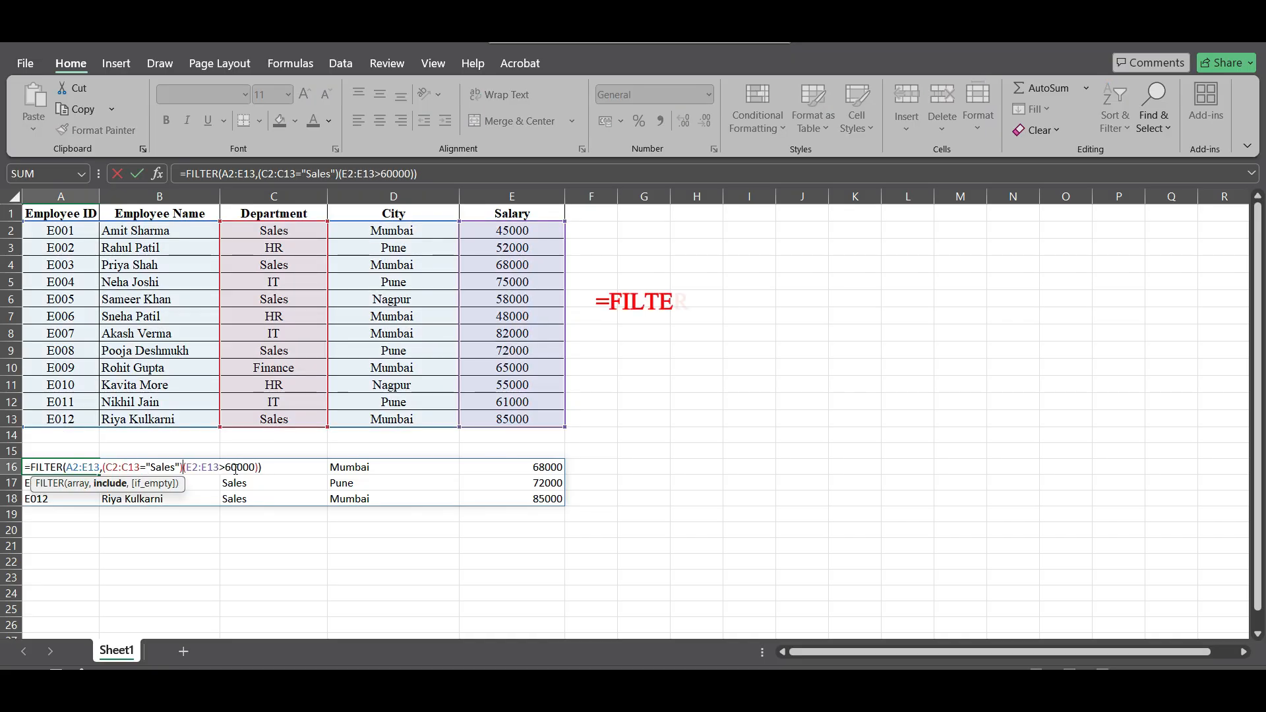
type("+")
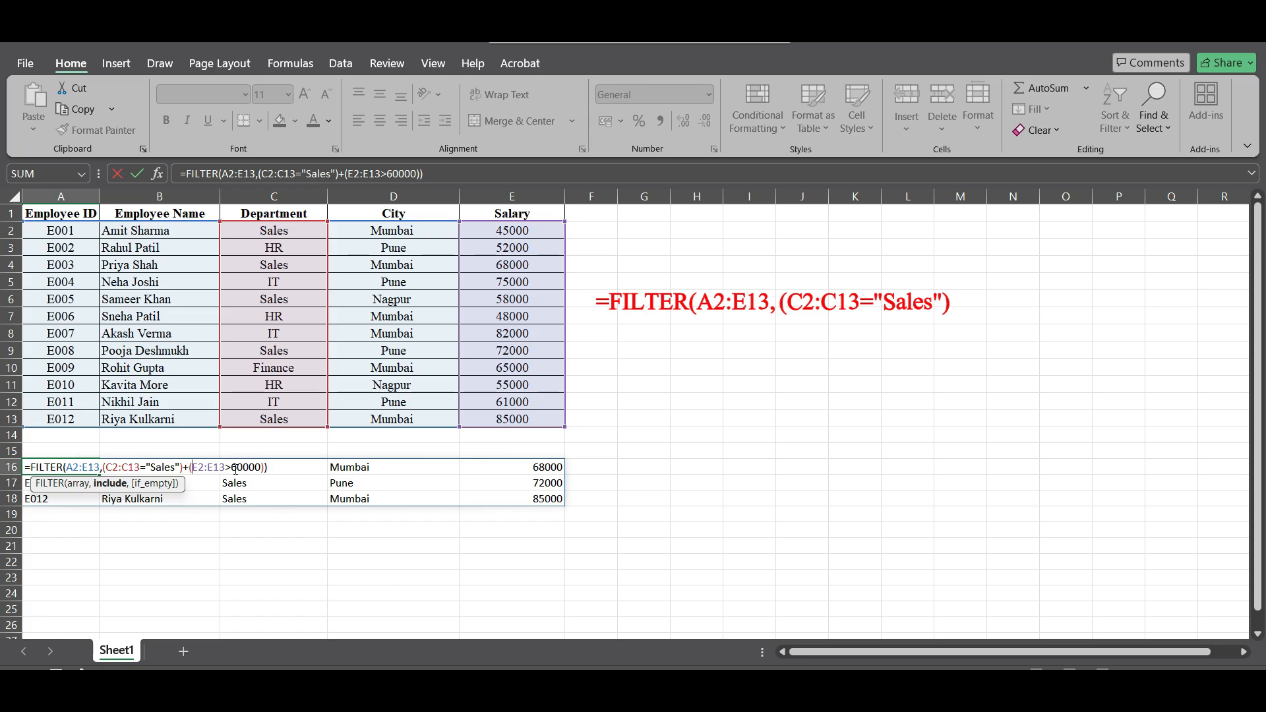
Change the second condition of the A16 filter to C2:C13="HR" to list employees from Sales or HR
key("shift+Right")
type("c")
key("Right")
key("Right")
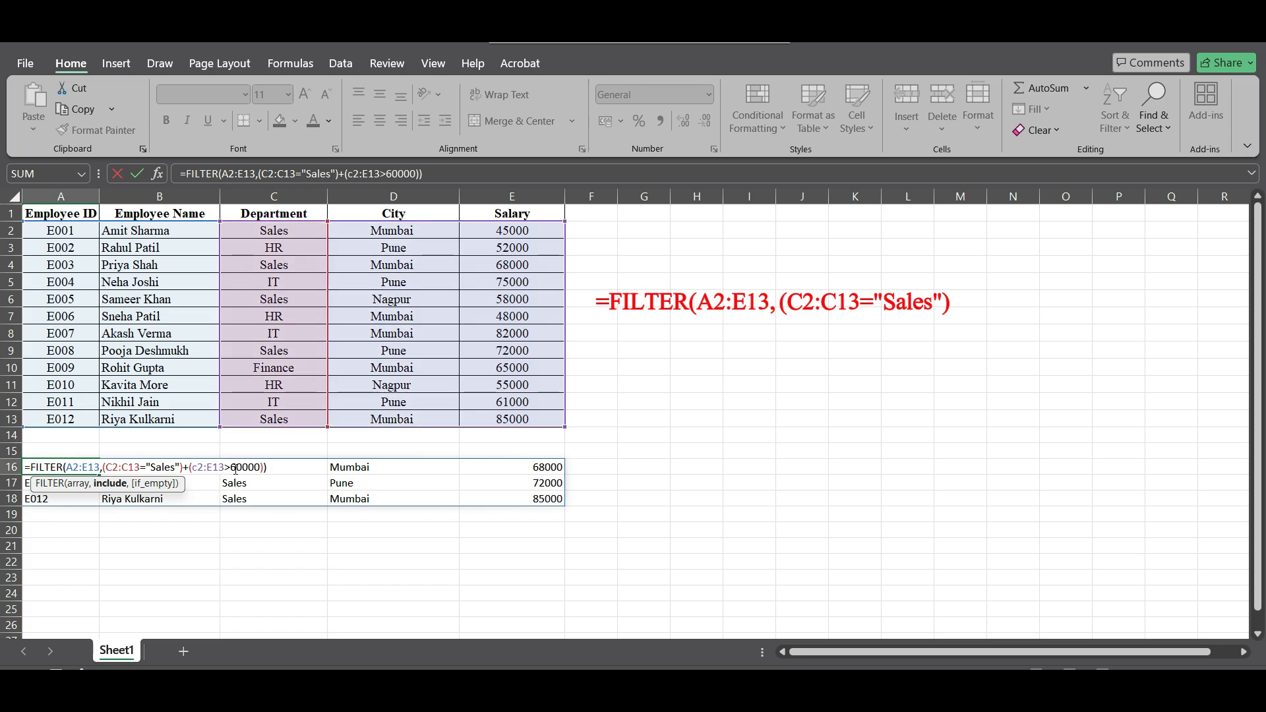
key("shift+Right")
type("C")
key("Right")
key("Right")
key("shift+Right")
key("shift+Right")
key("shift+Right")
key("shift+Right")
key("shift+Right")
key("shift+Right")
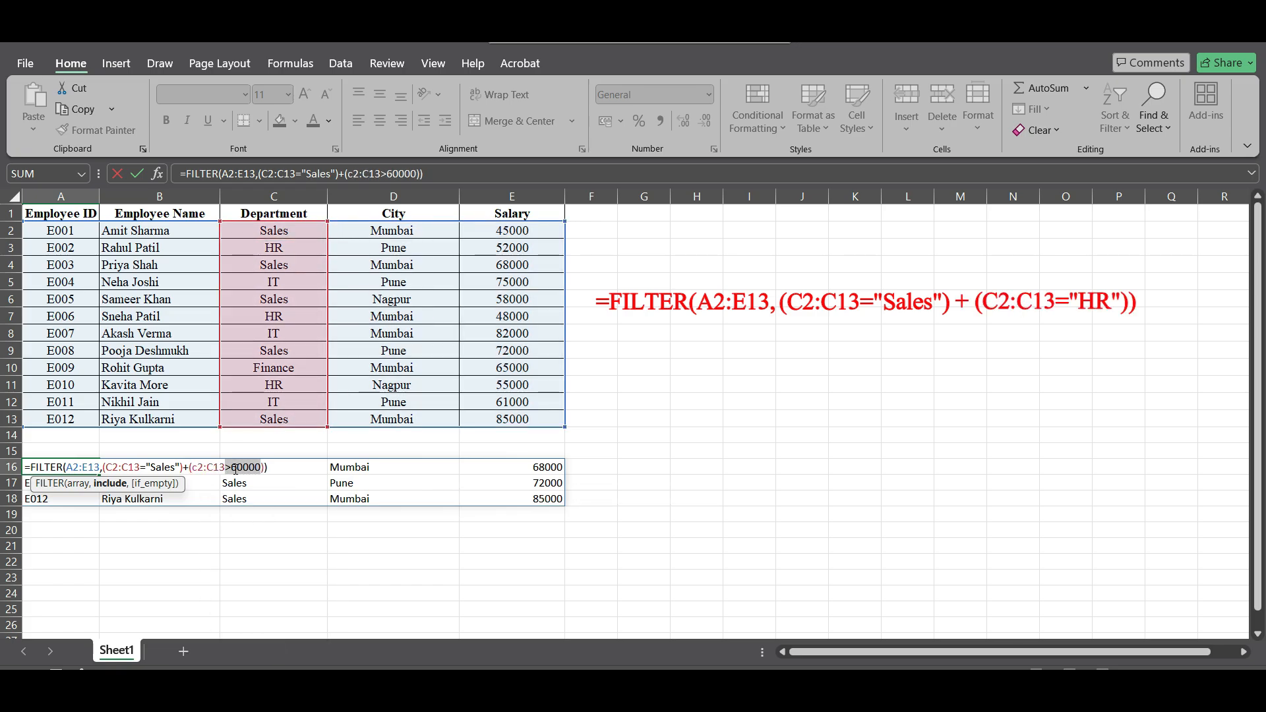
key("BackSpace")
type("=\"HR\"")
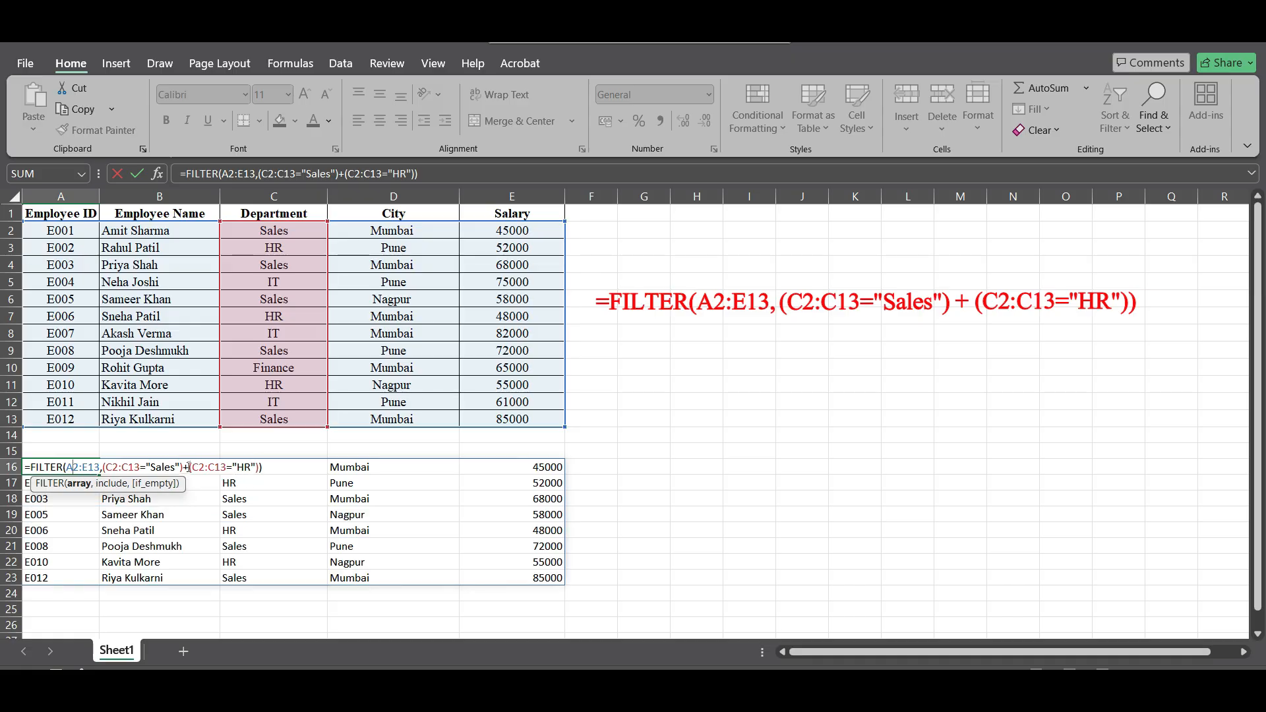
double_click(189, 467)
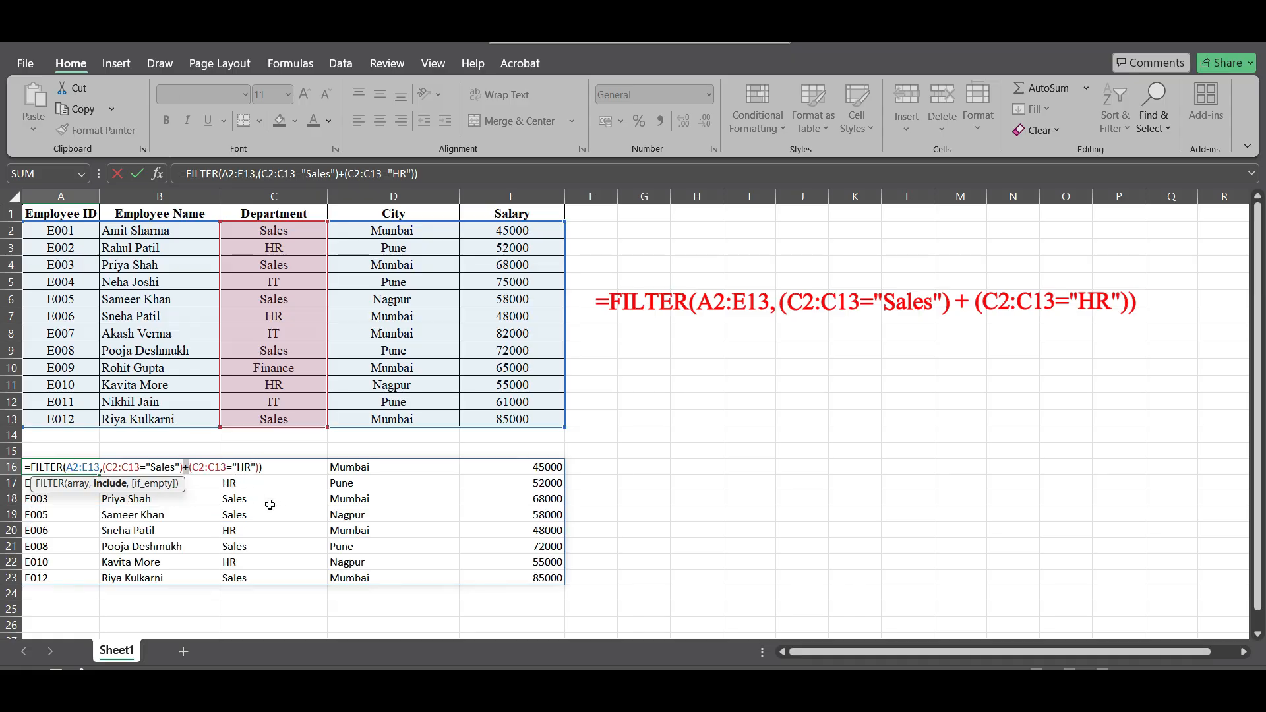
left_click(274, 546)
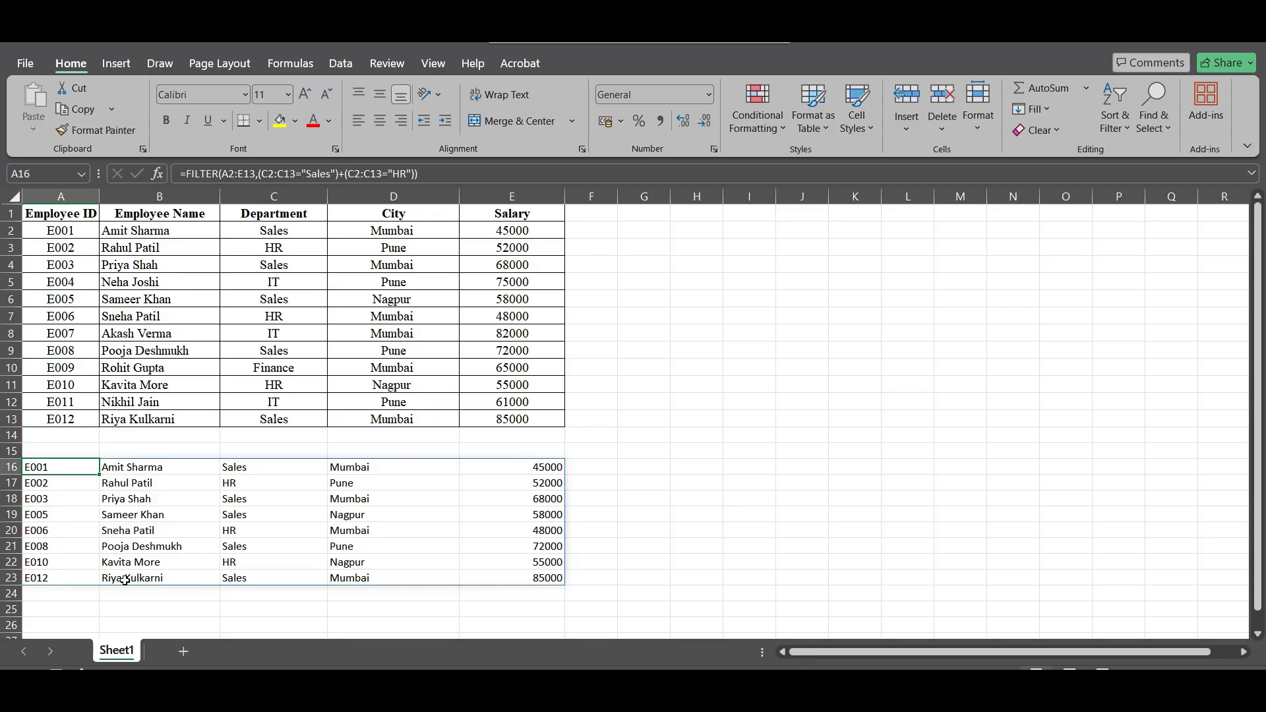
key("F2")
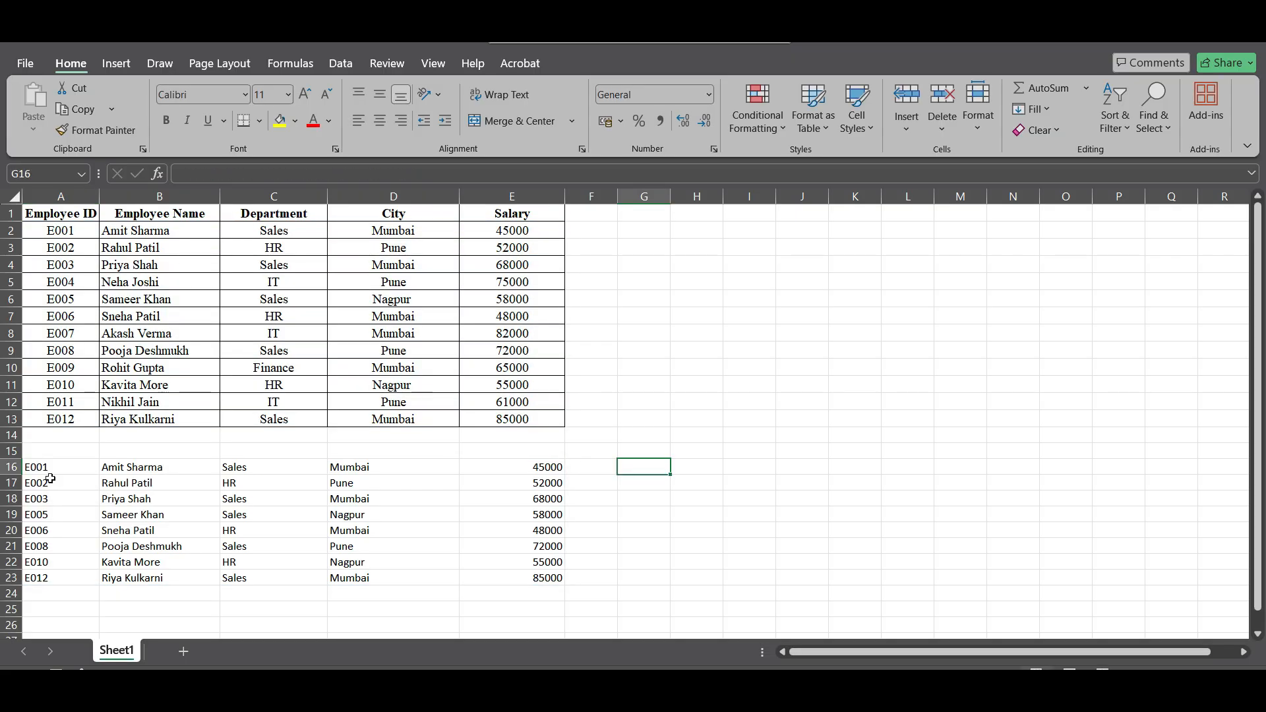
In the A16 filter, replace the HR condition with *(D2:D13="Mumbai")*(E2:E13>60000) so that department, city and salary criteria must all be met
double_click(51, 467)
left_click_drag(182, 467, 258, 468)
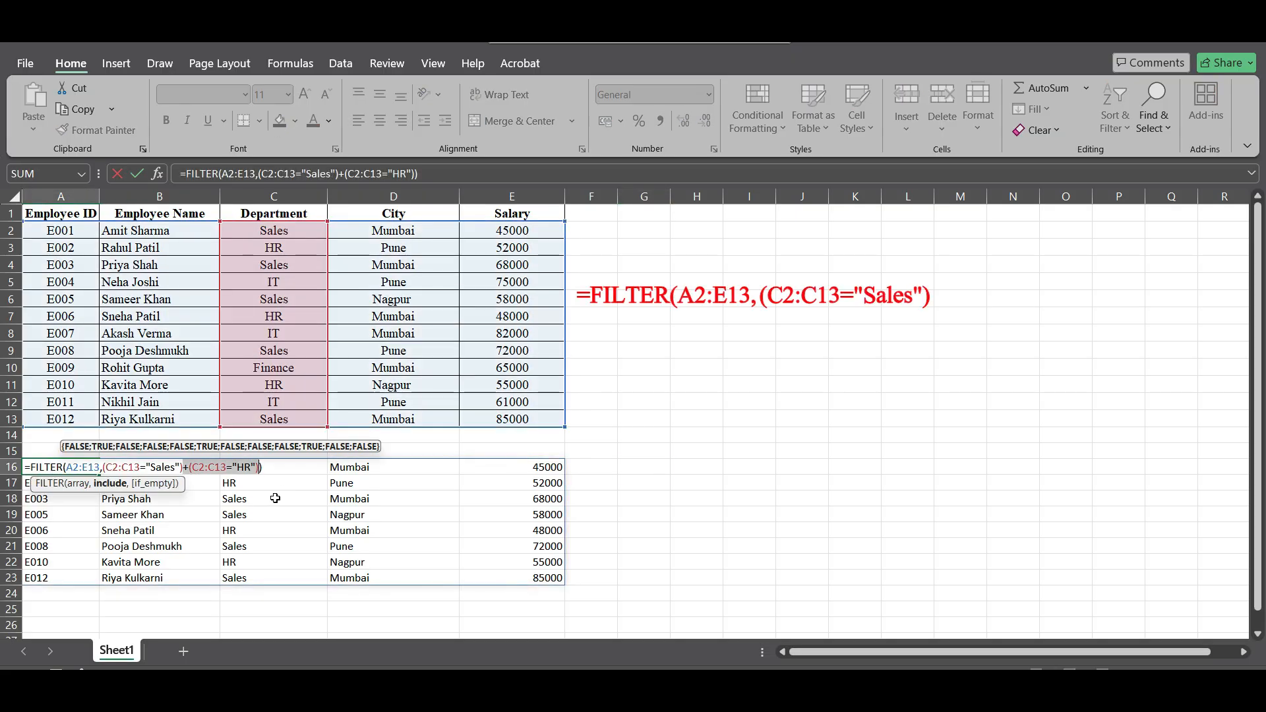
type("*(d2")
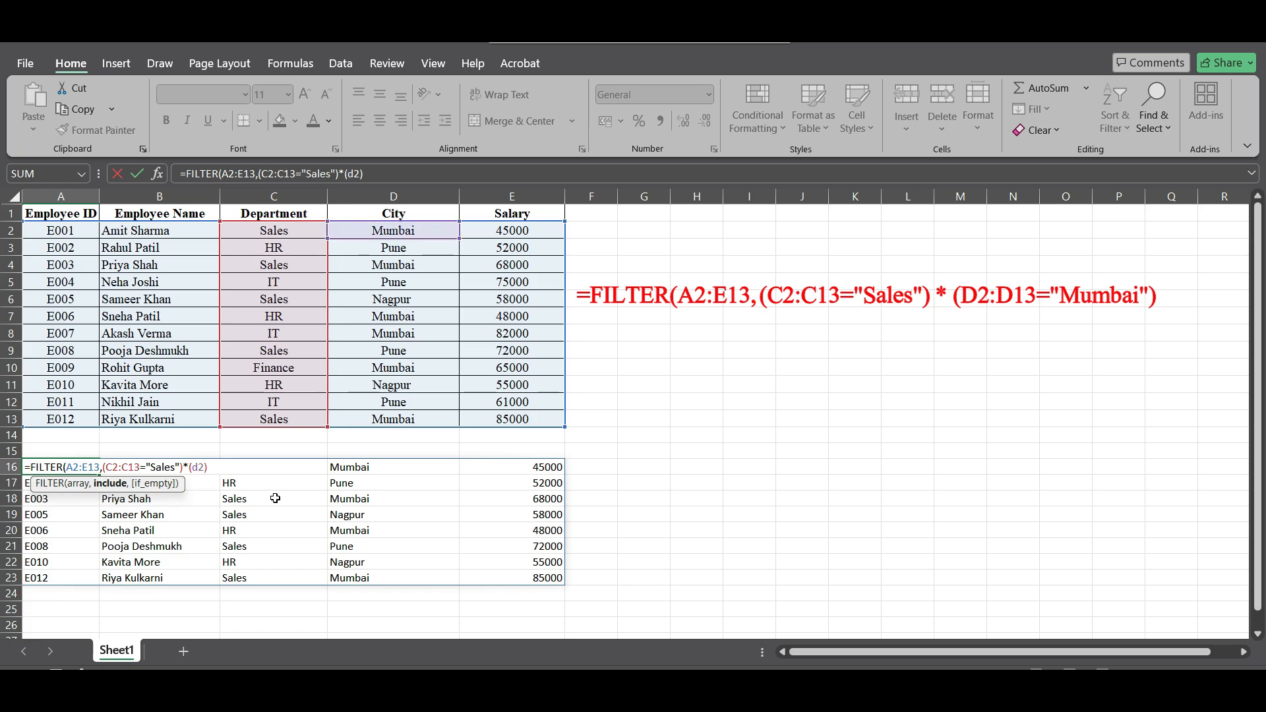
type(":d13=\"")
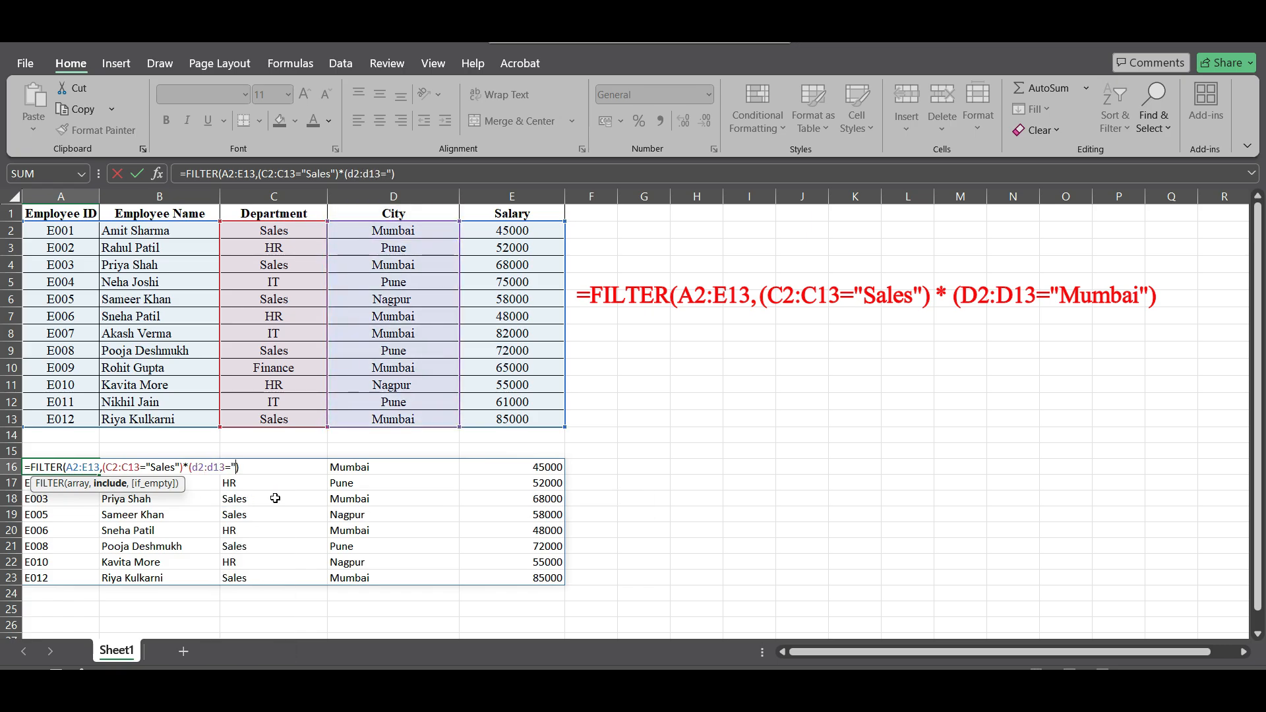
type("Mumbai")
type("\")*(E2:")
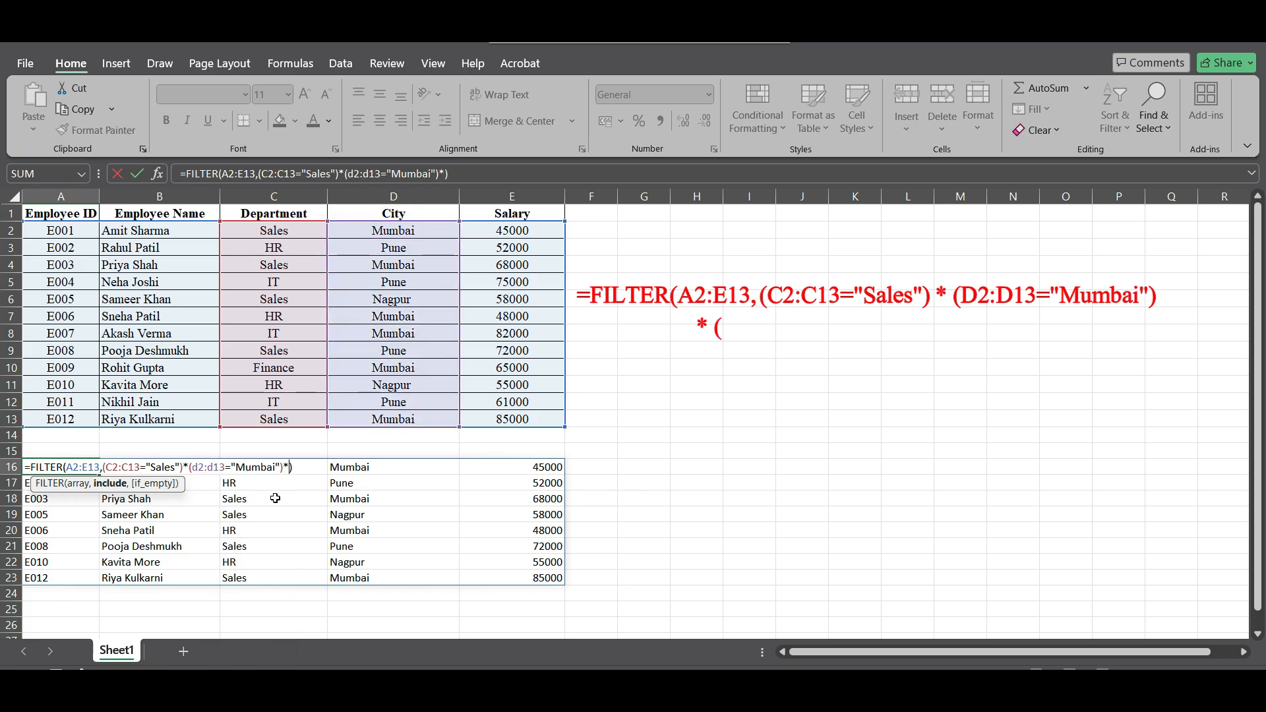
type("E13")
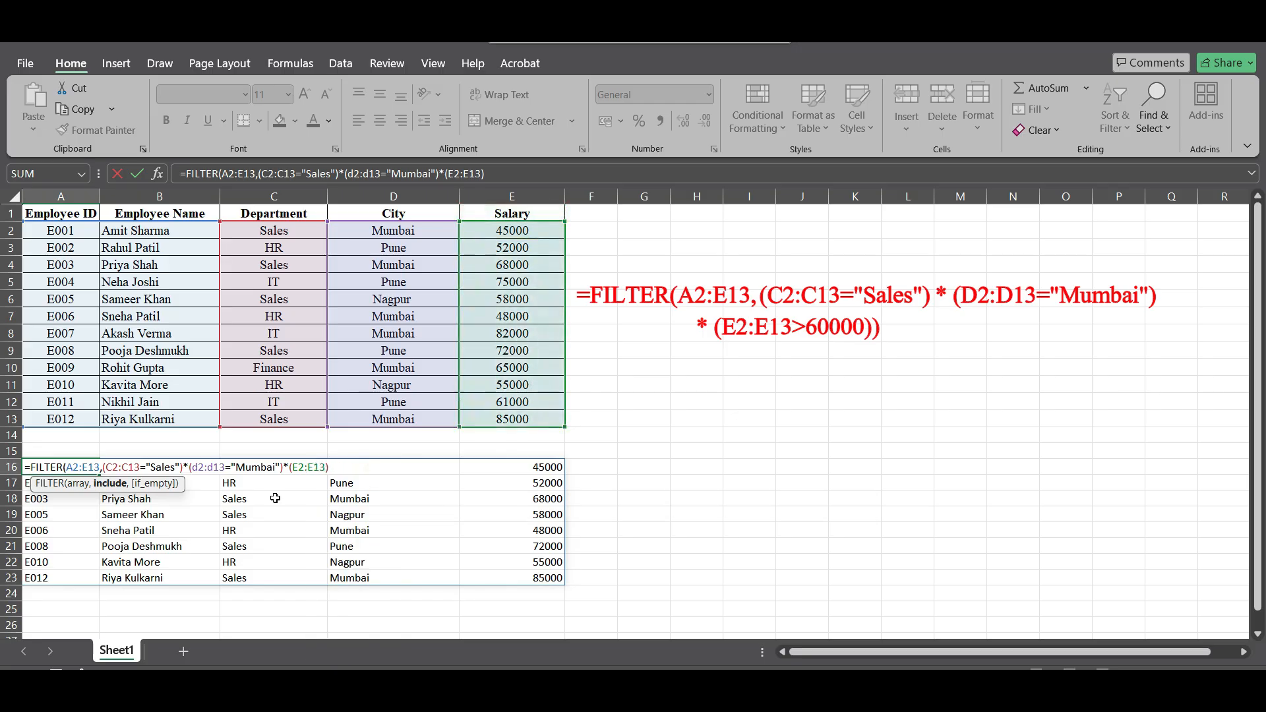
type(">60000")
key("Return")
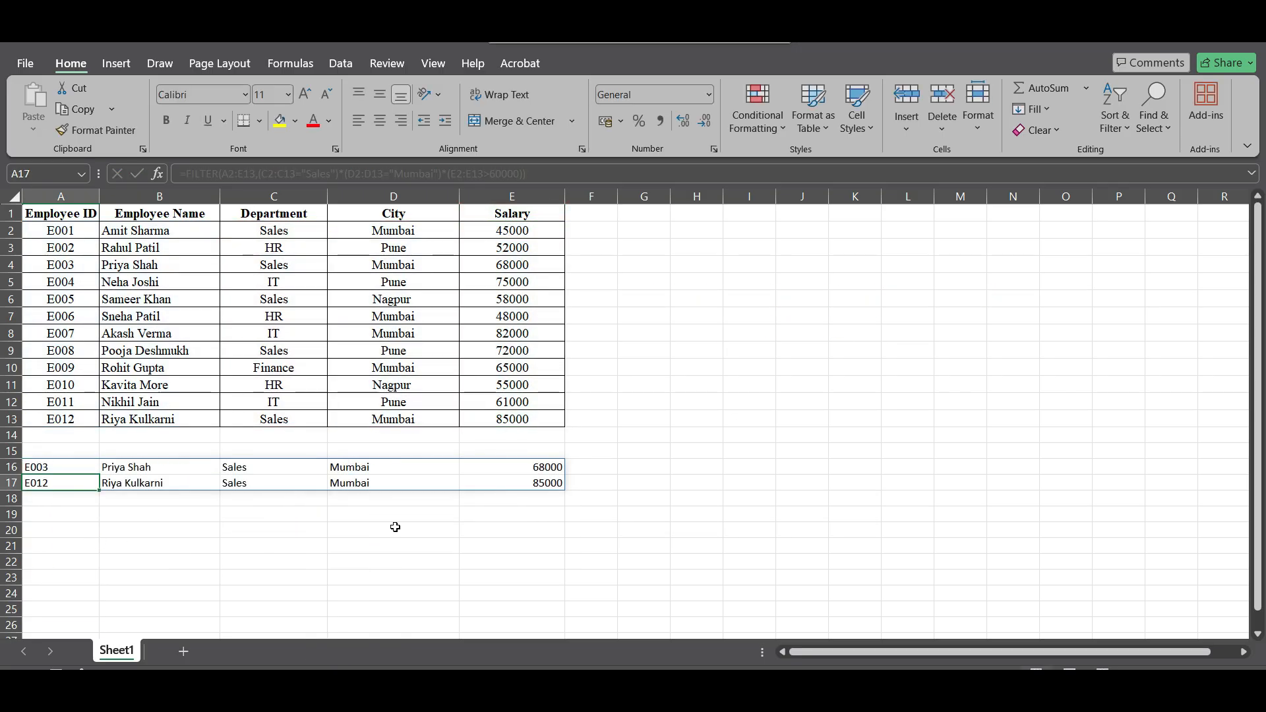
Replace the Mumbai condition in the A16 filter with +(C2:C13="HR"), combining OR and AND logic with the salary condition
scroll(396, 527, "down", 1)
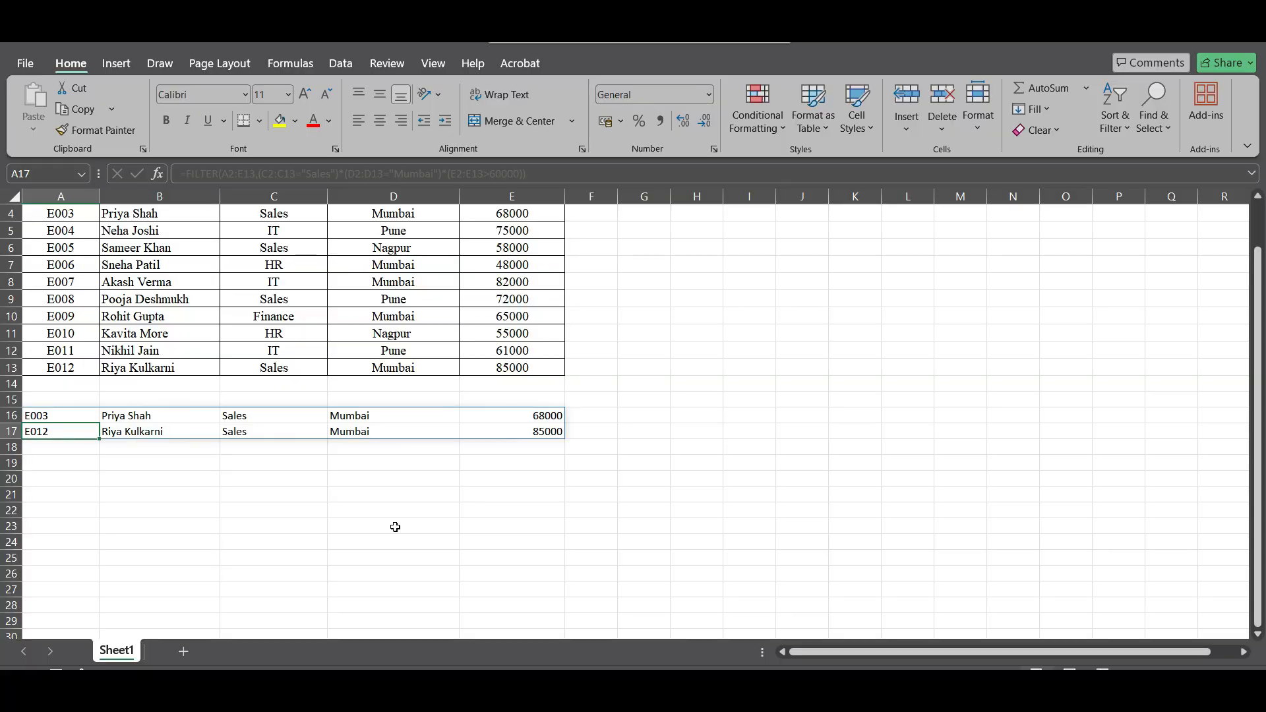
double_click(73, 417)
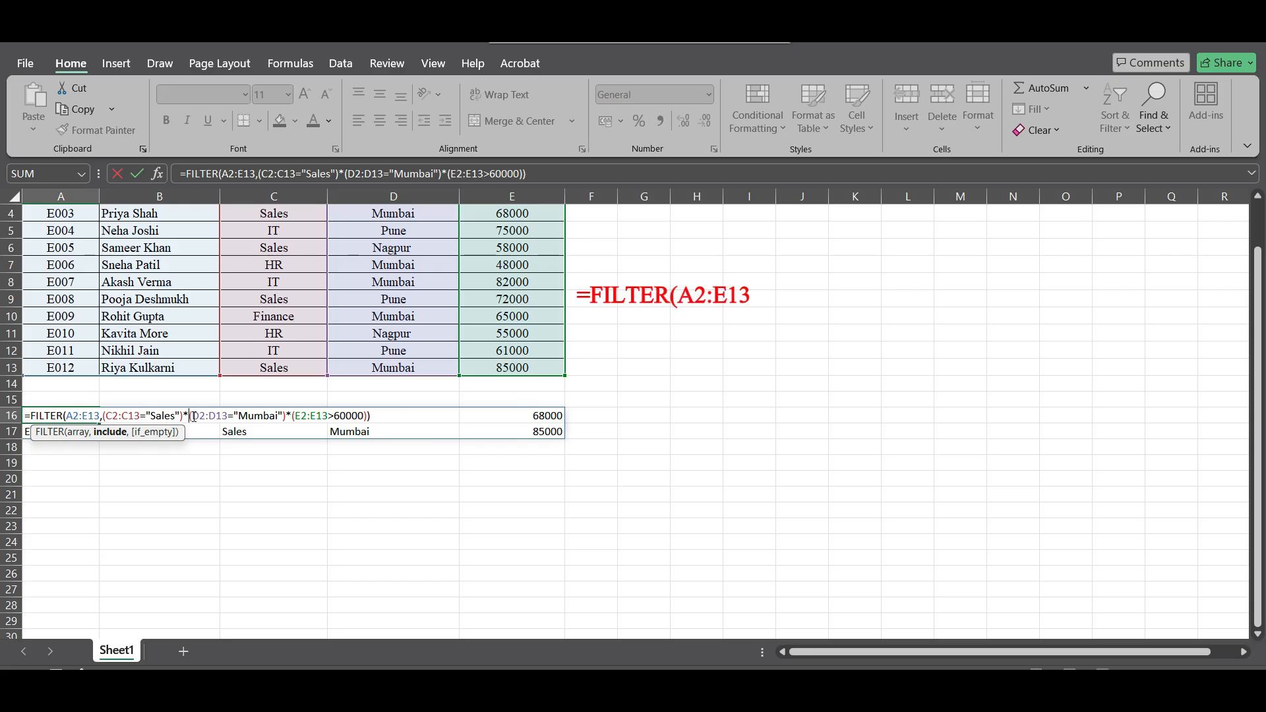
left_click_drag(190, 416, 285, 415)
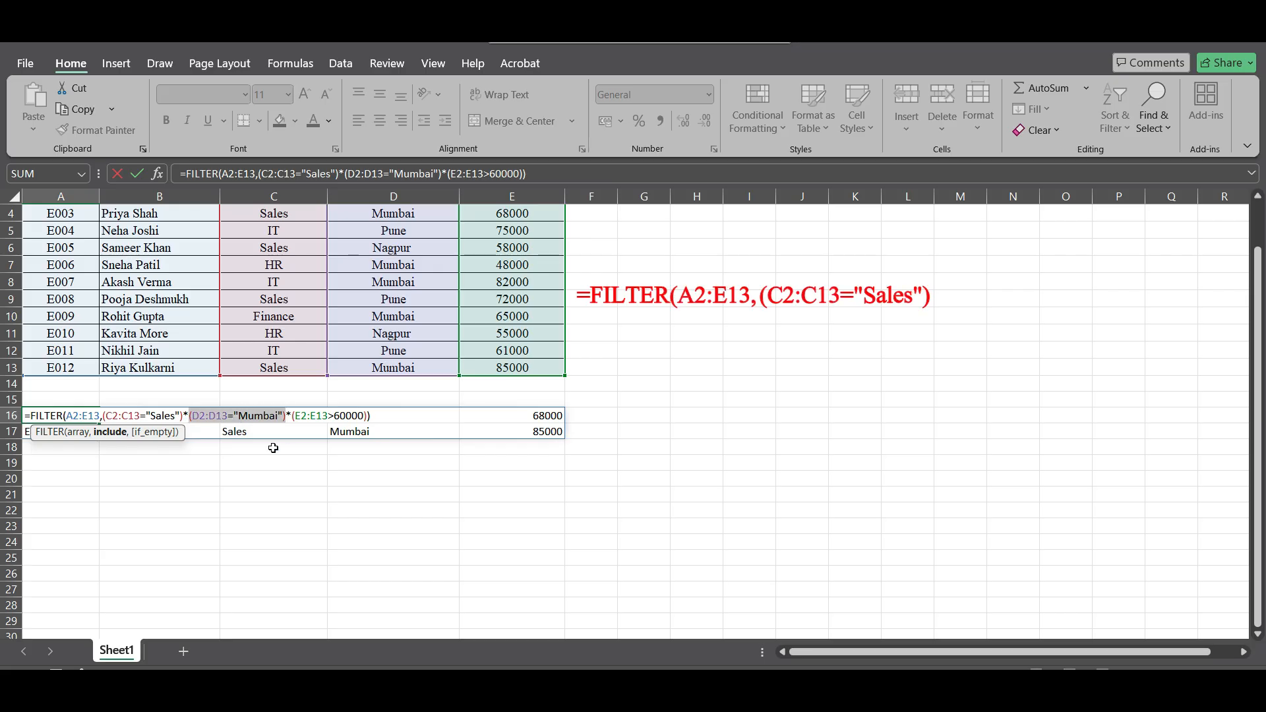
key("BackSpace")
key("BackSpace")
type("+")
type("(C")
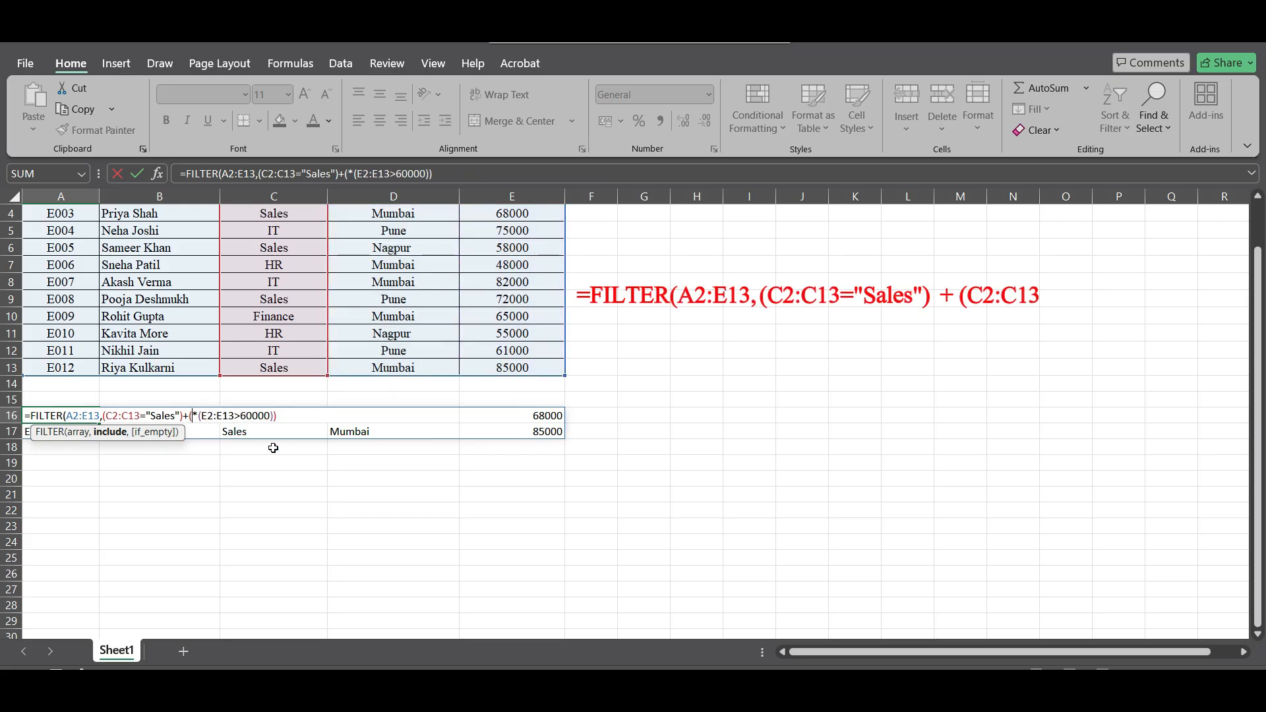
type("2")
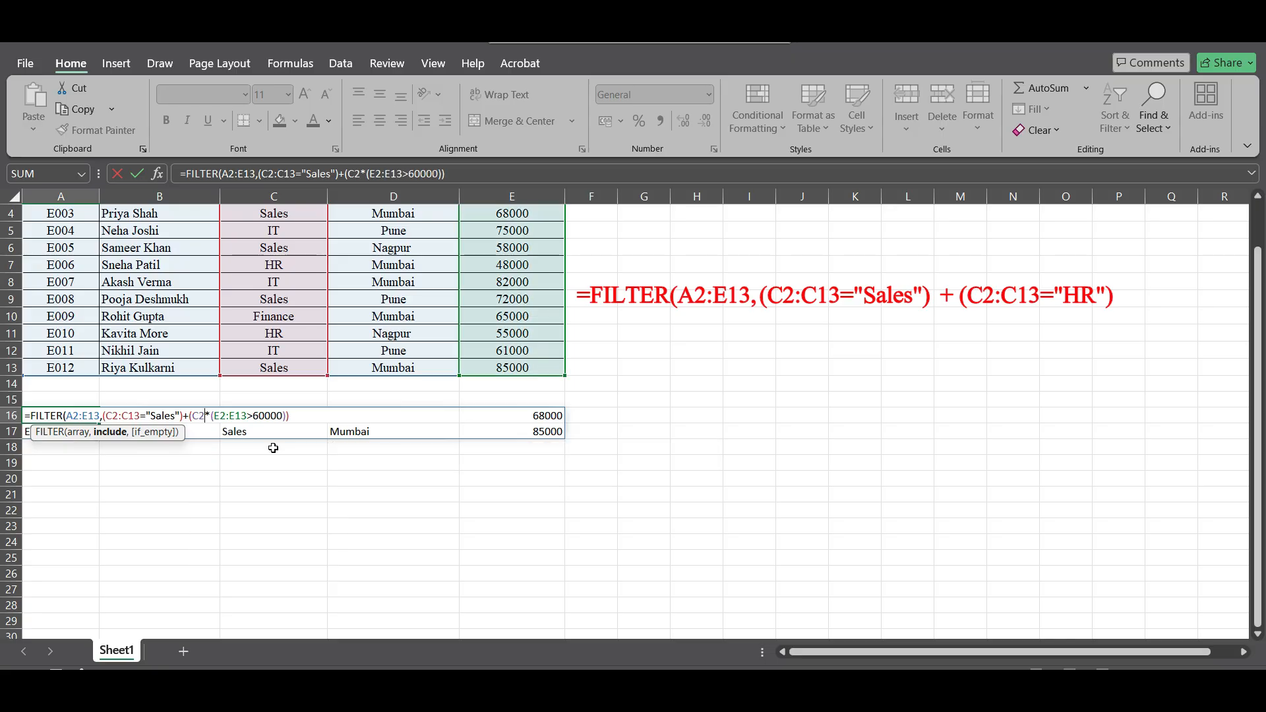
type(":c13")
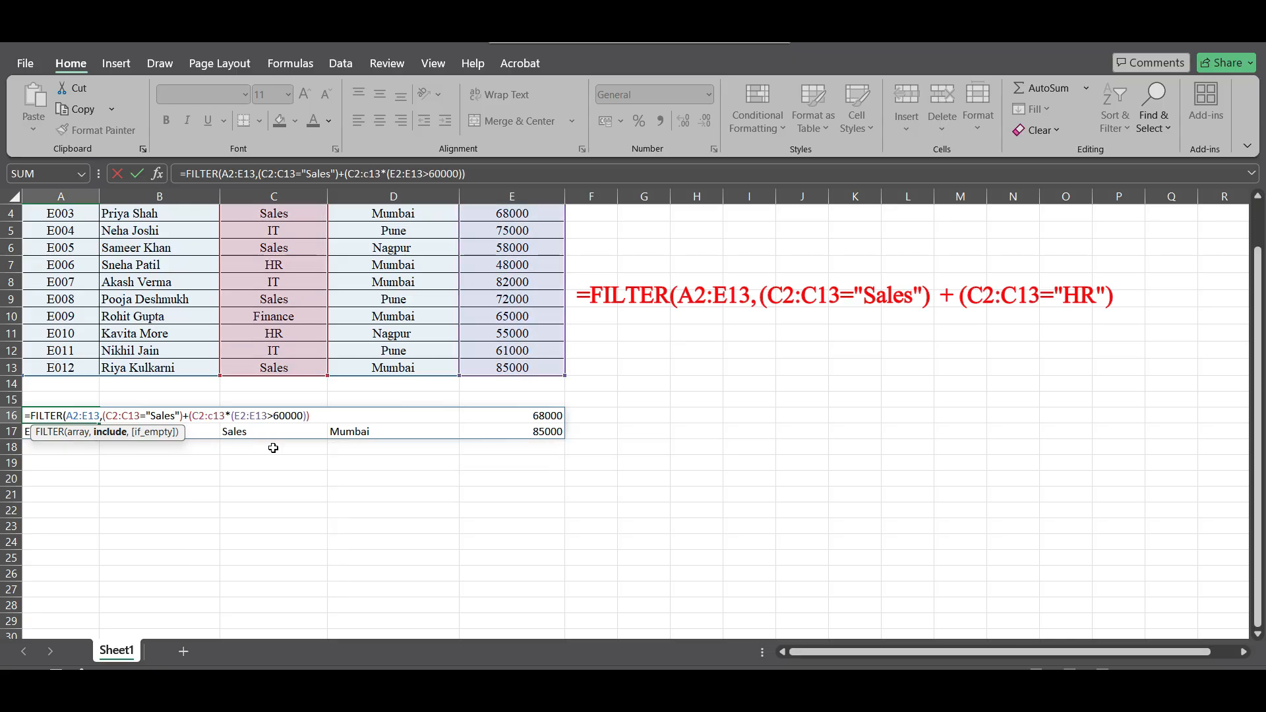
type("'")
key("BackSpace")
type("=\"HR\")")
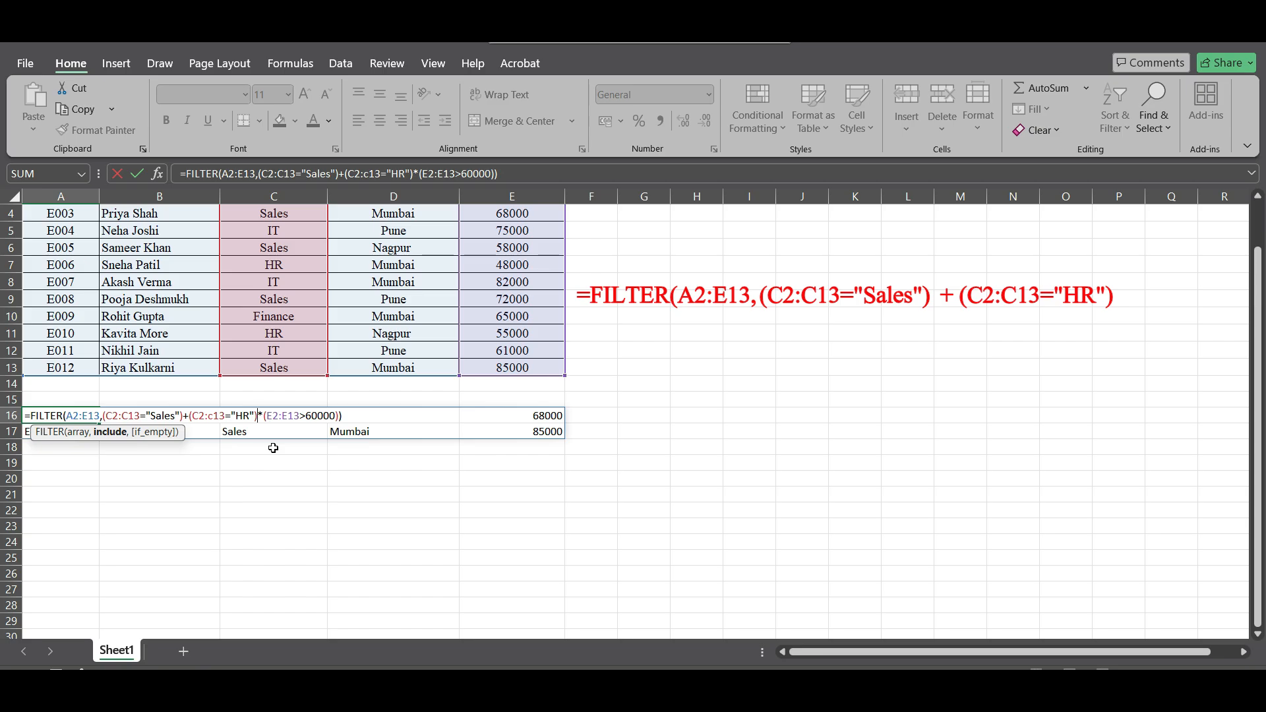
key("Return")
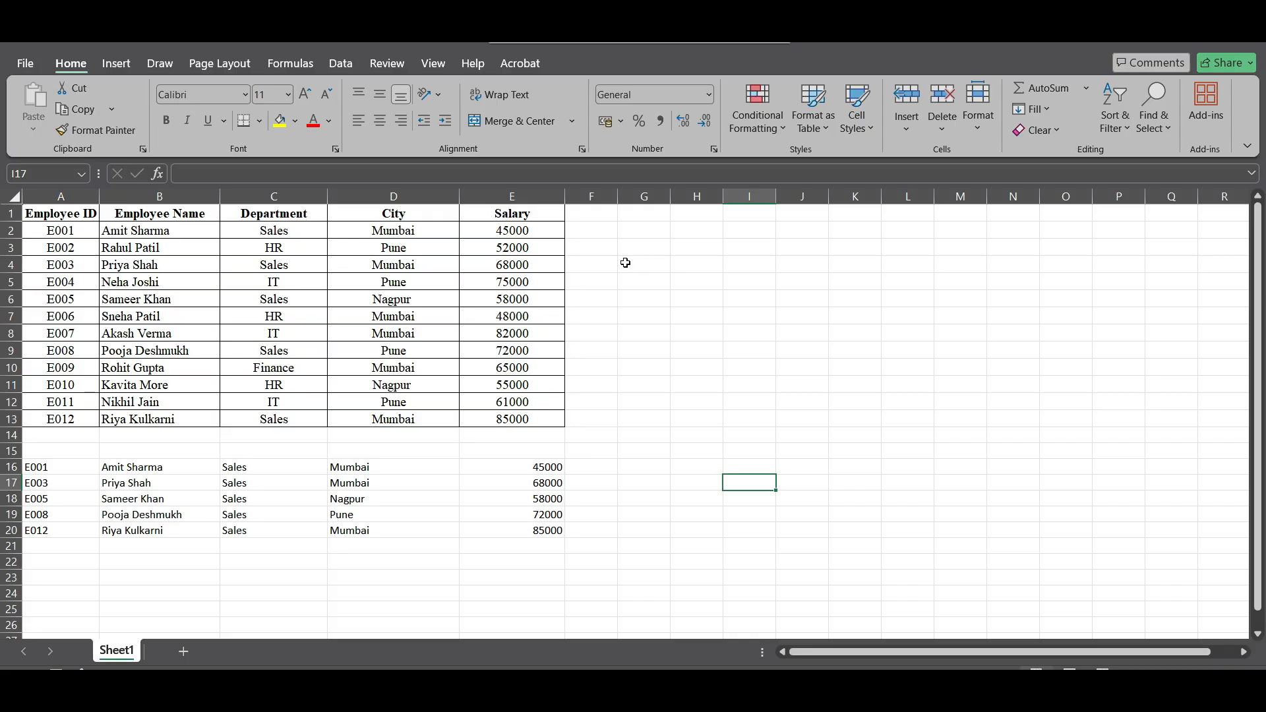
Add a criterion input beside the table with the heading "Department" in G1 and "Sales" in G2
left_click(623, 215)
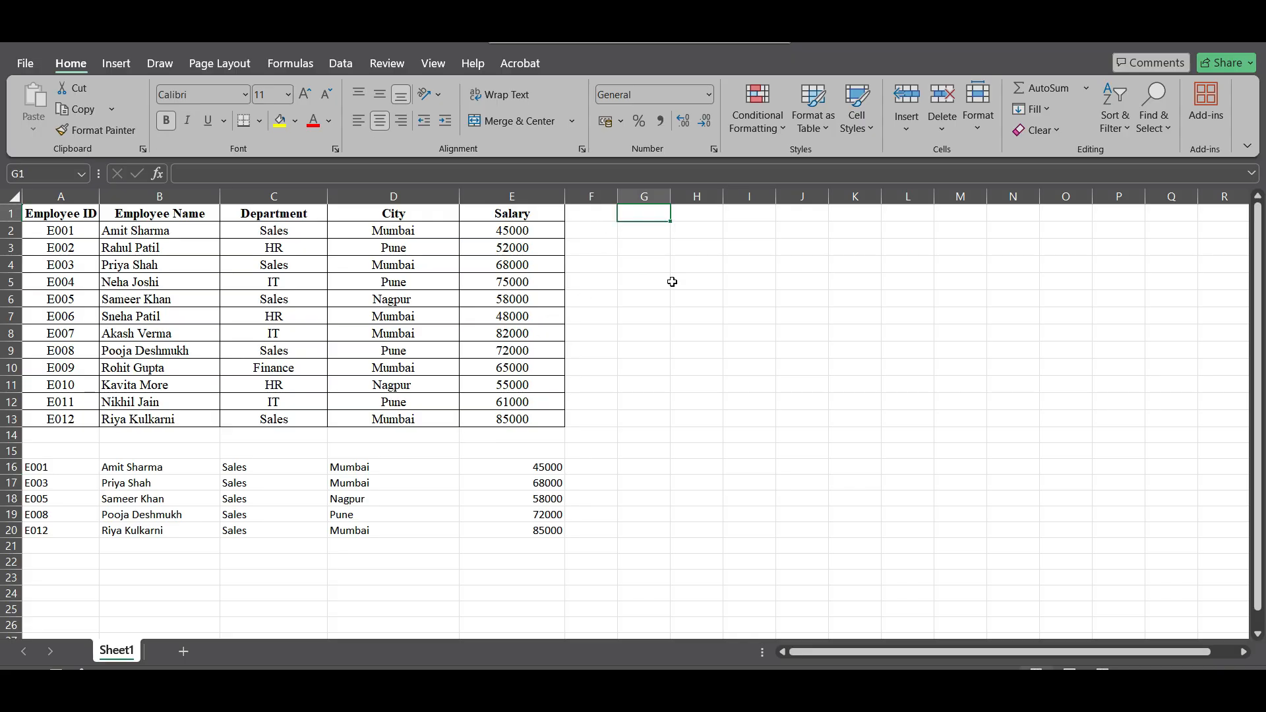
type("Department")
key("Return")
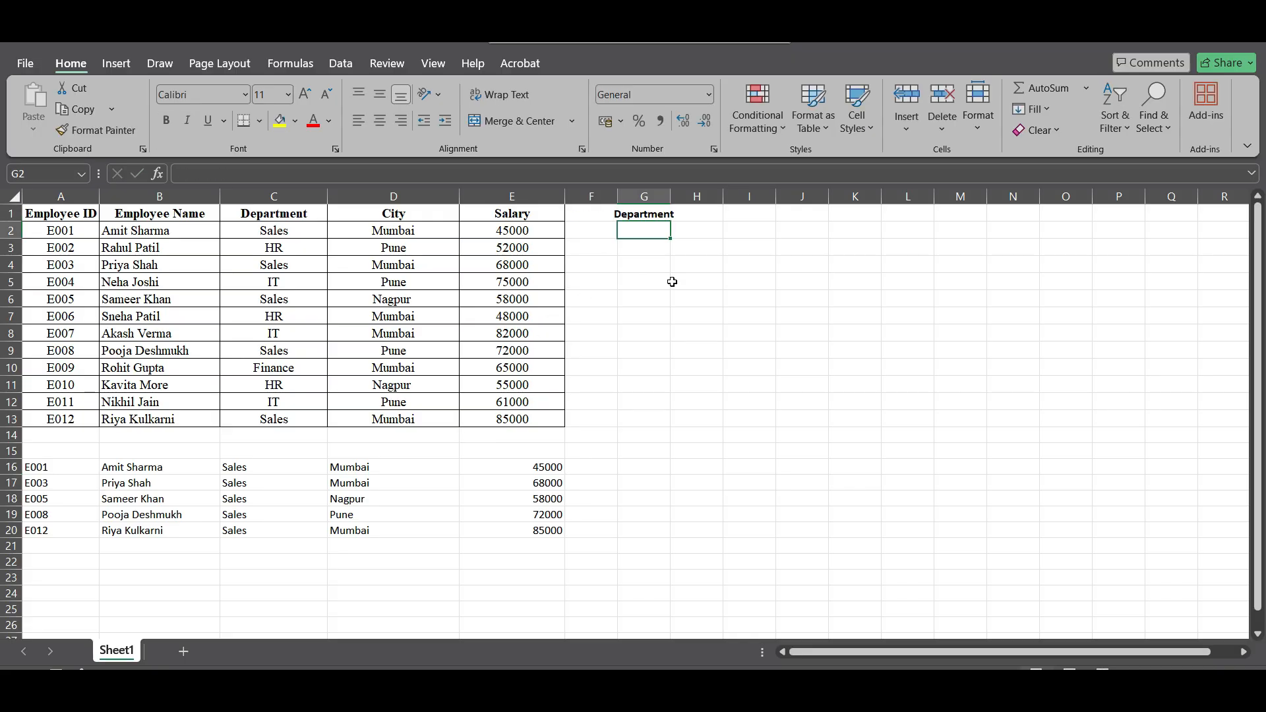
type("Sales")
key("Return")
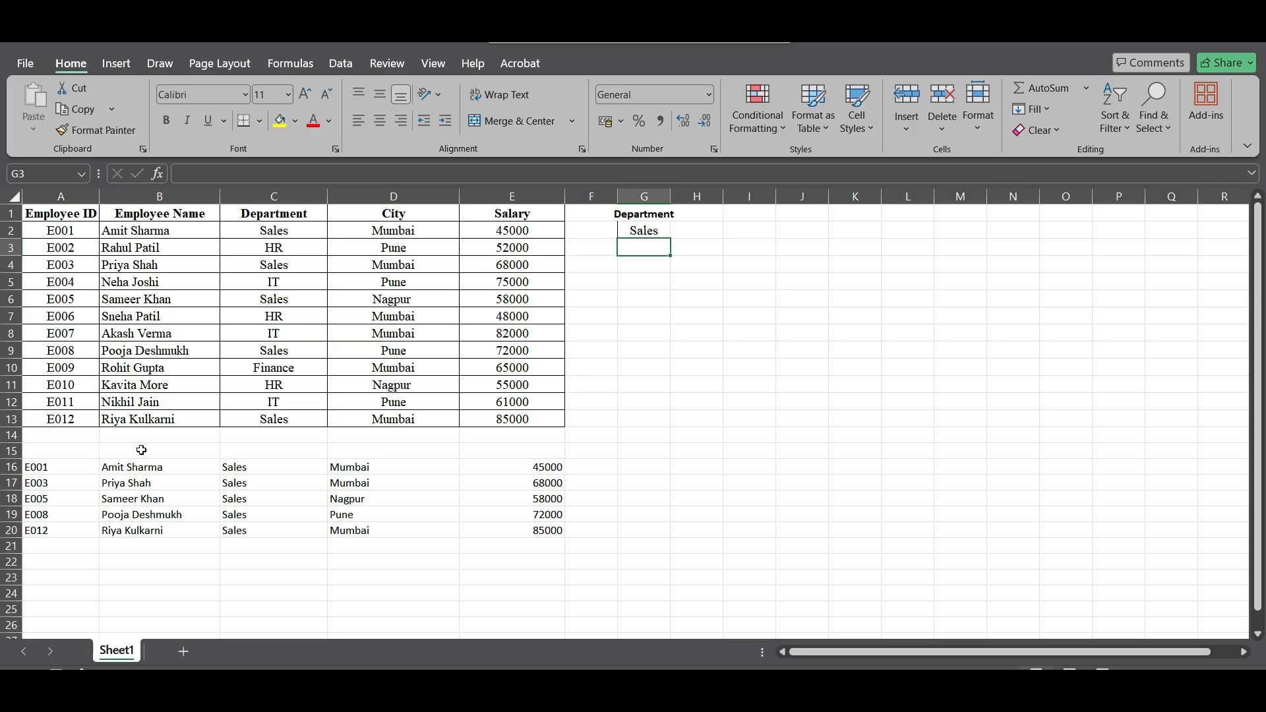
Overwrite A16 with =FILTER(A2:E13,C2:C13=G2) so the department criterion comes from cell G2
left_click(29, 470)
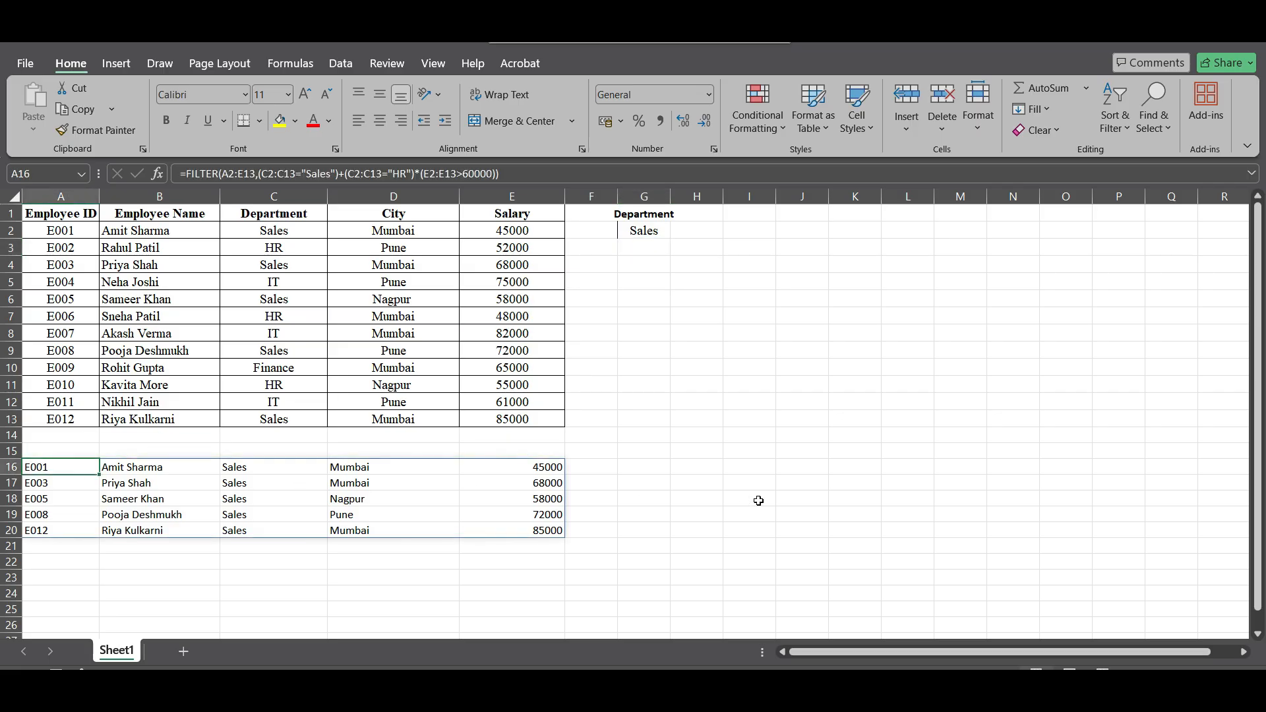
type("=FILTER(a2:")
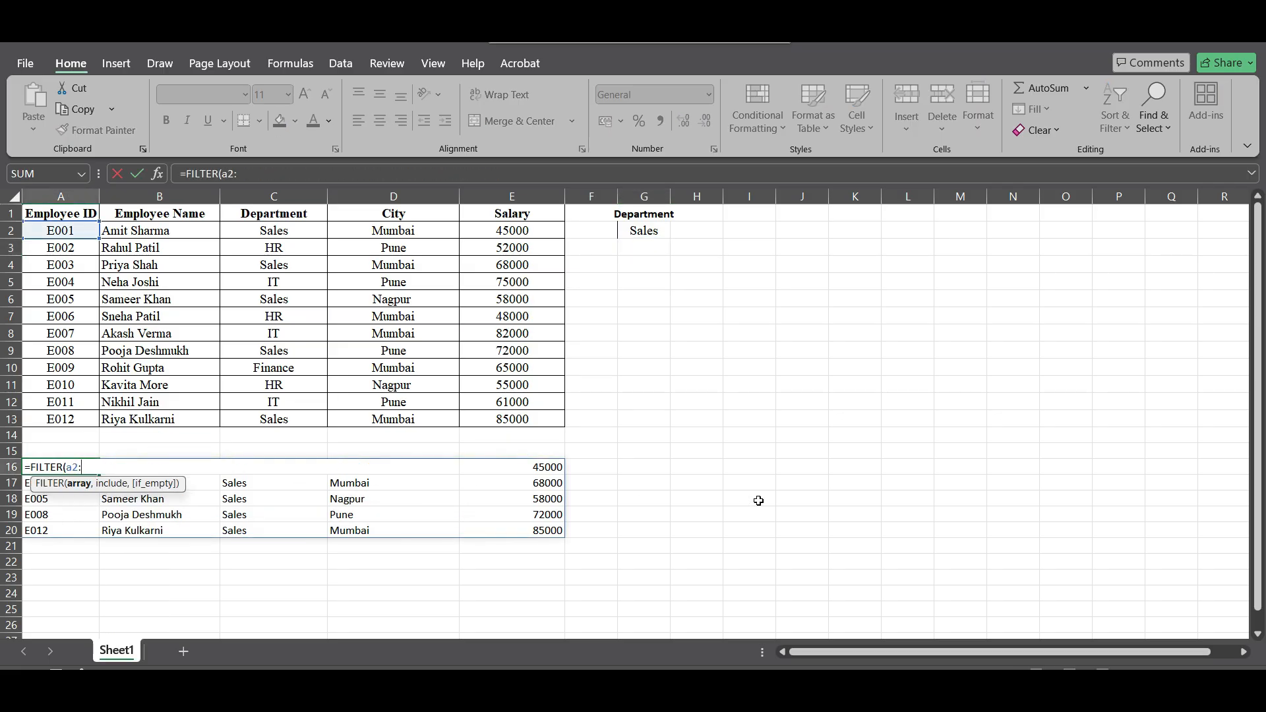
type("e13,c")
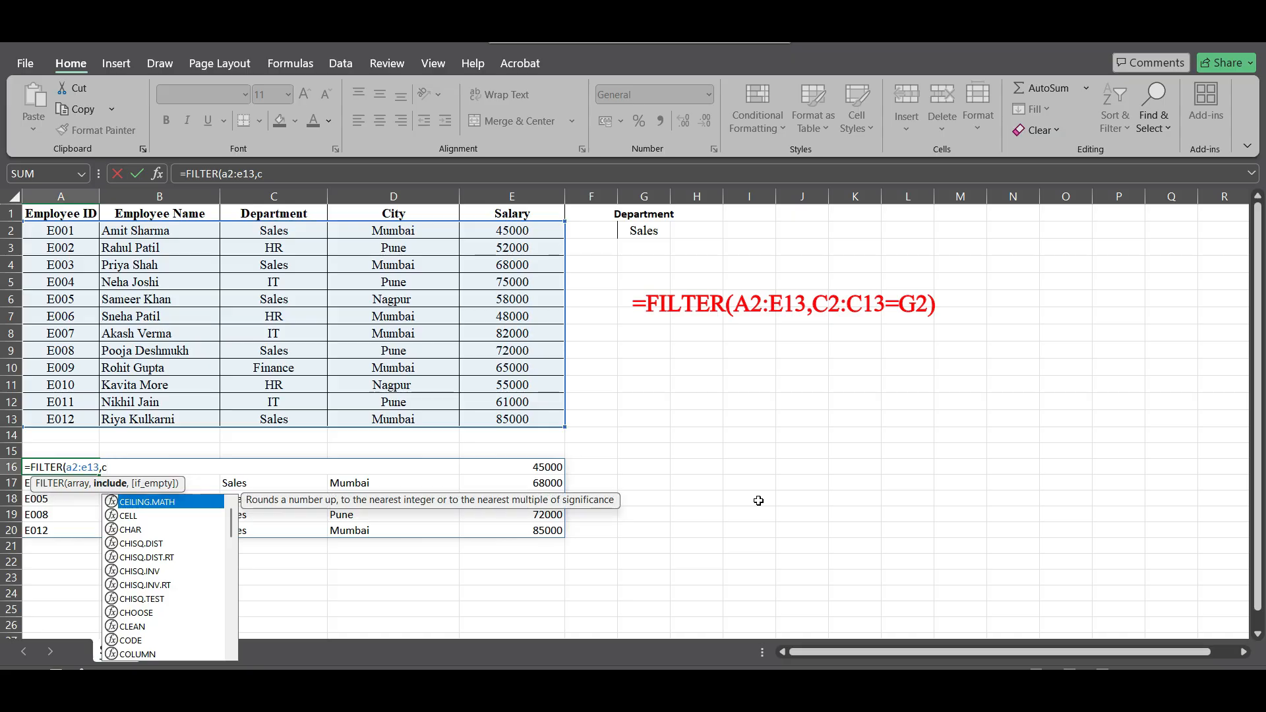
type("2:c13=")
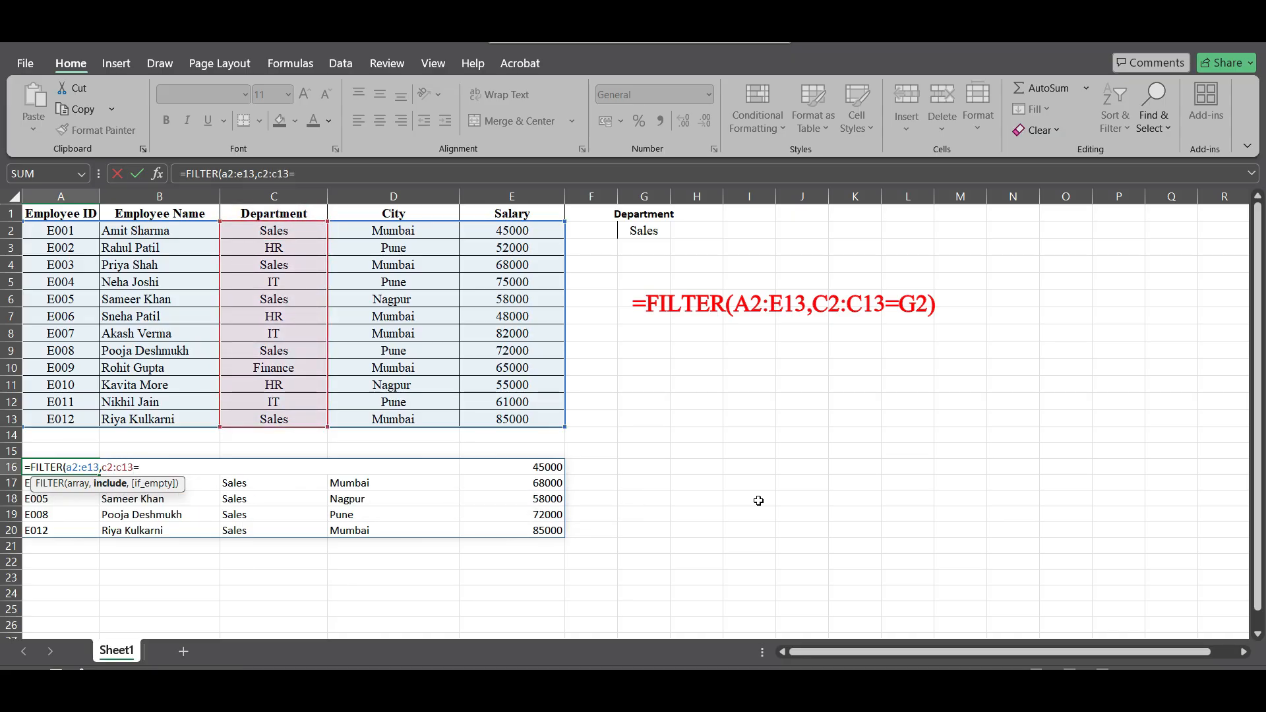
left_click(644, 230)
key("Return")
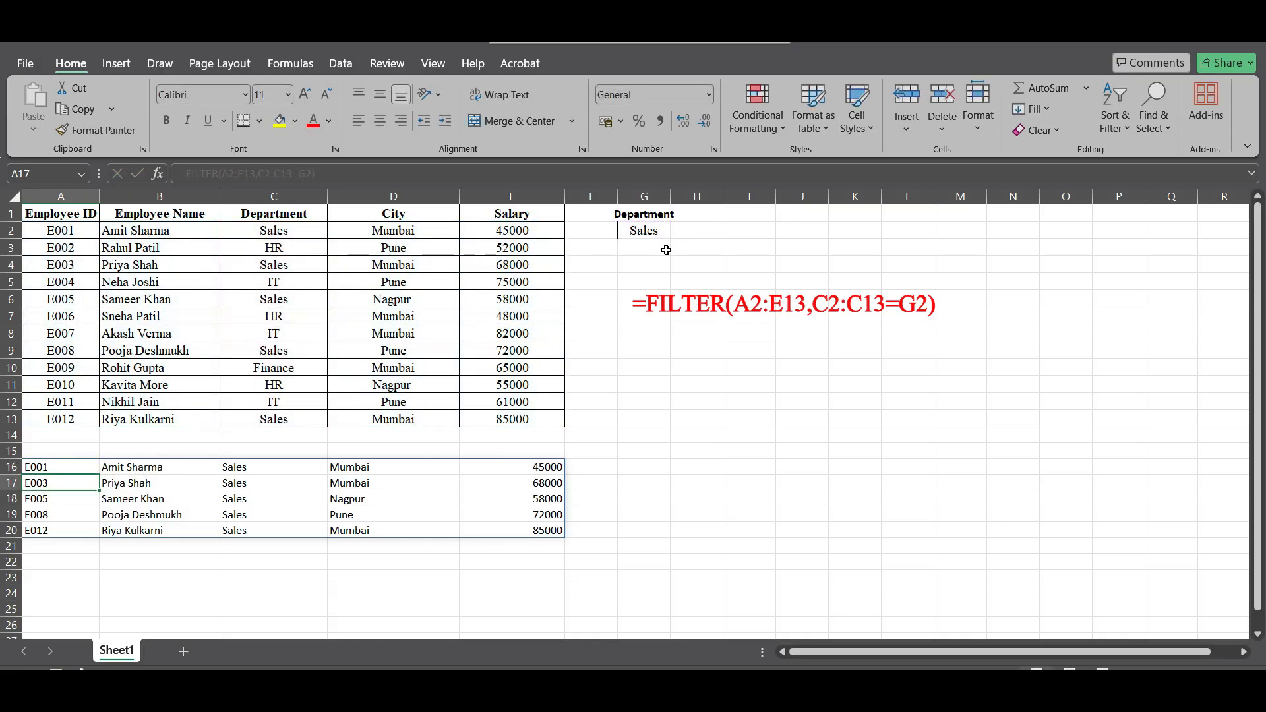
Change the department criterion in G2 to "HR" and keep that cell selected
left_click(655, 230)
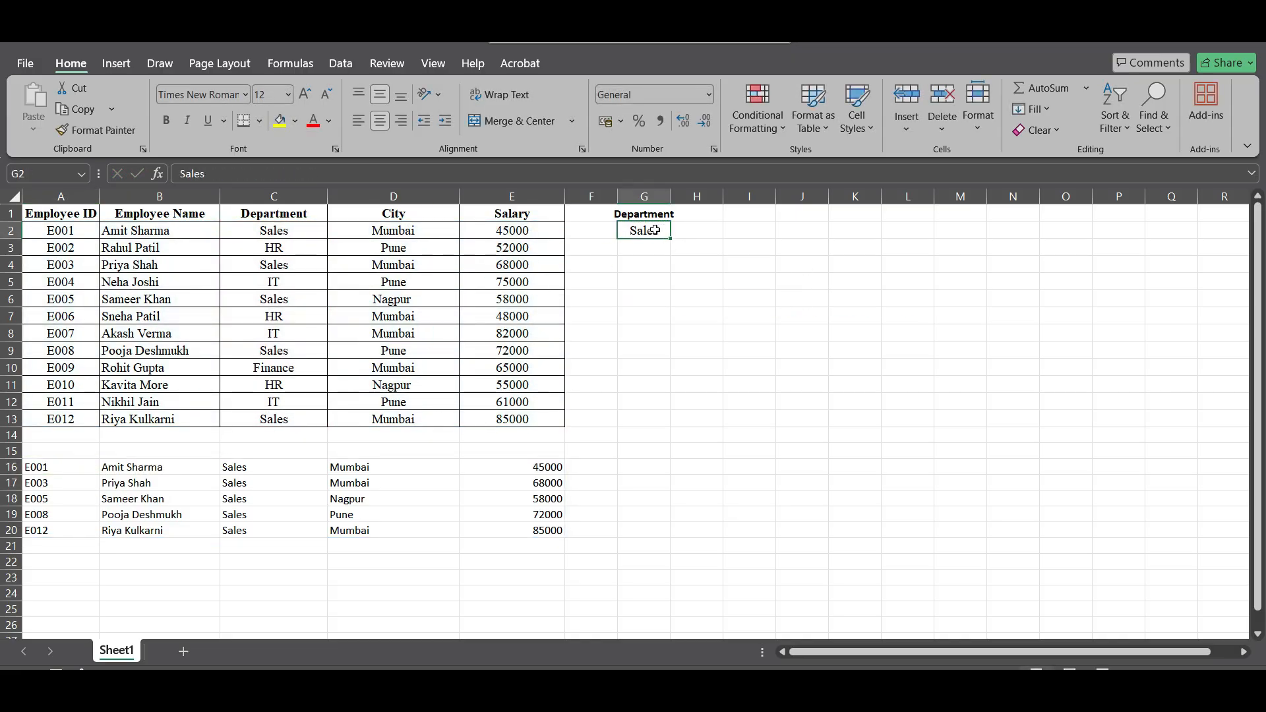
type("HR")
key("Return")
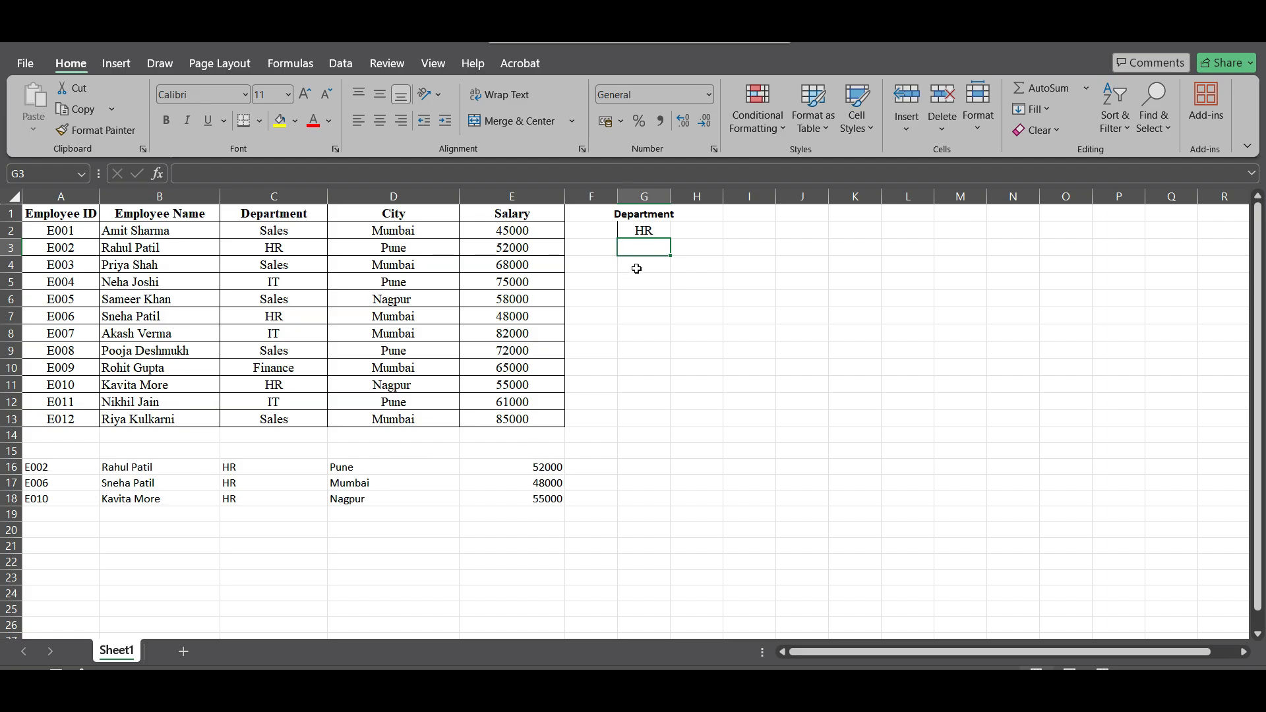
left_click(649, 231)
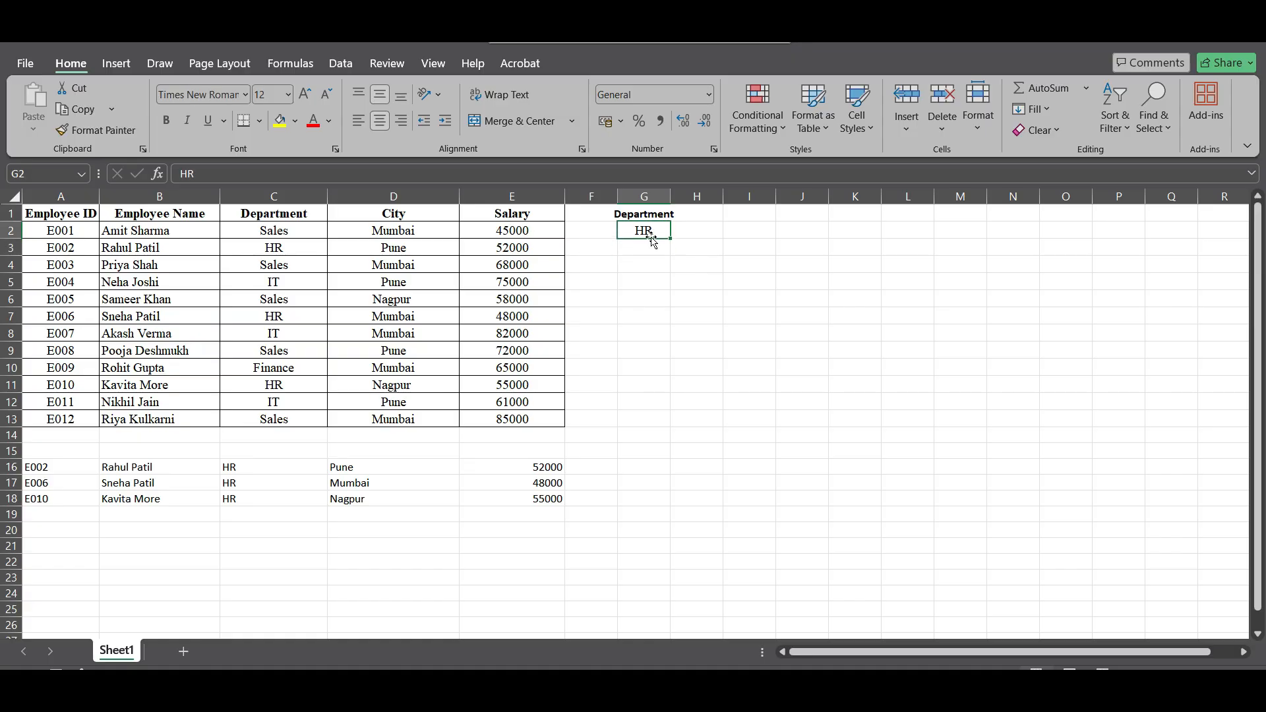
Change the department criterion in G2 to "Finance"
type("Finance")
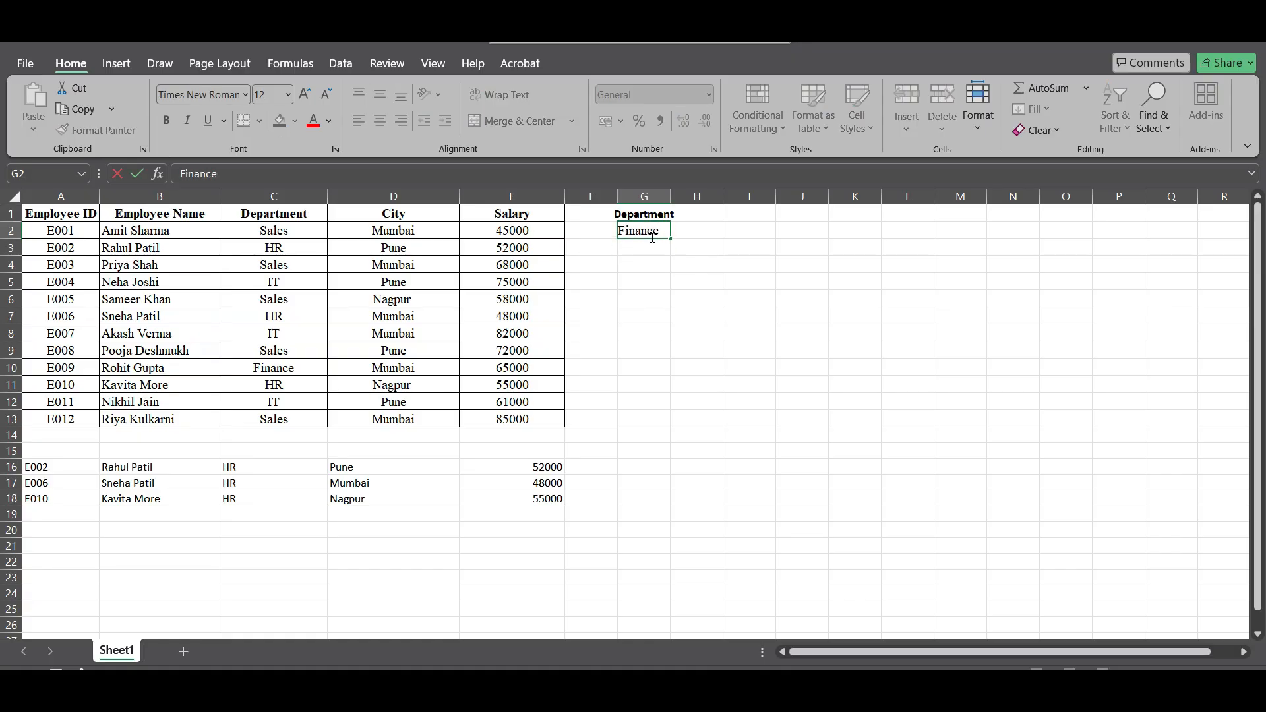
key("Return")
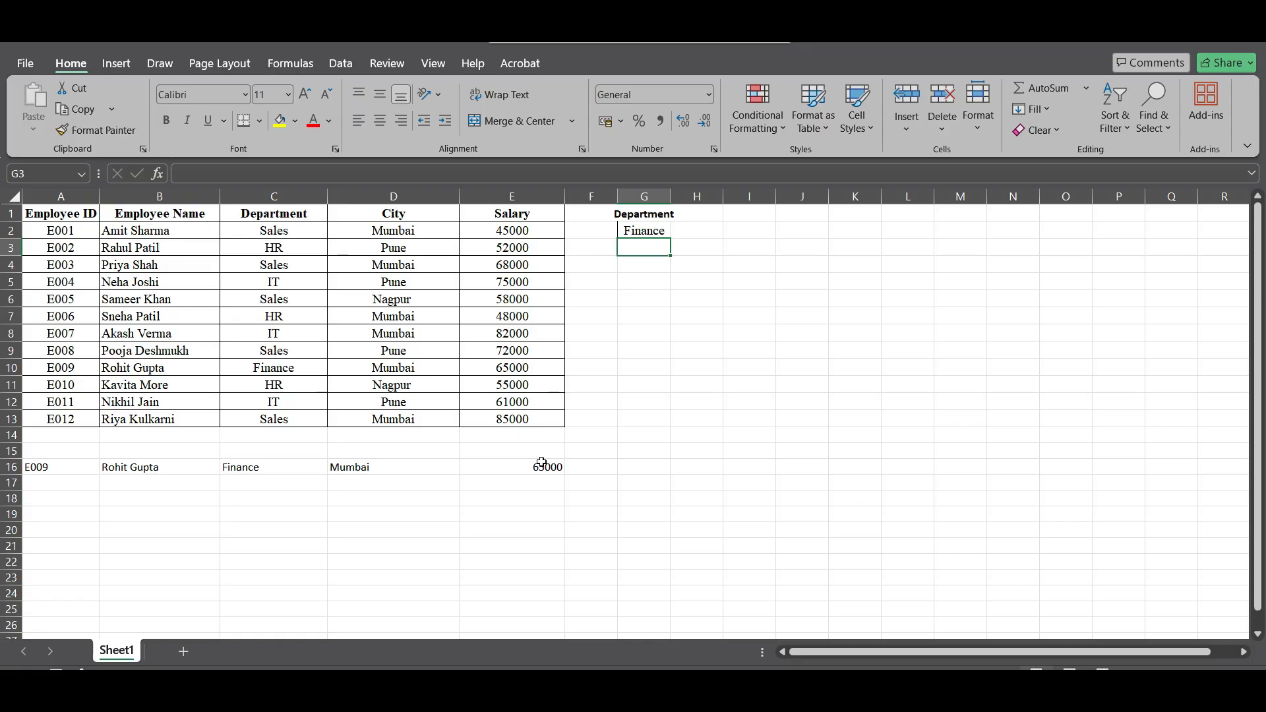
left_click(504, 531)
Clear the filter result in row 16 and enter the obstructing text "adfadfloe" in D19
left_click_drag(38, 467, 556, 461)
key("F2")
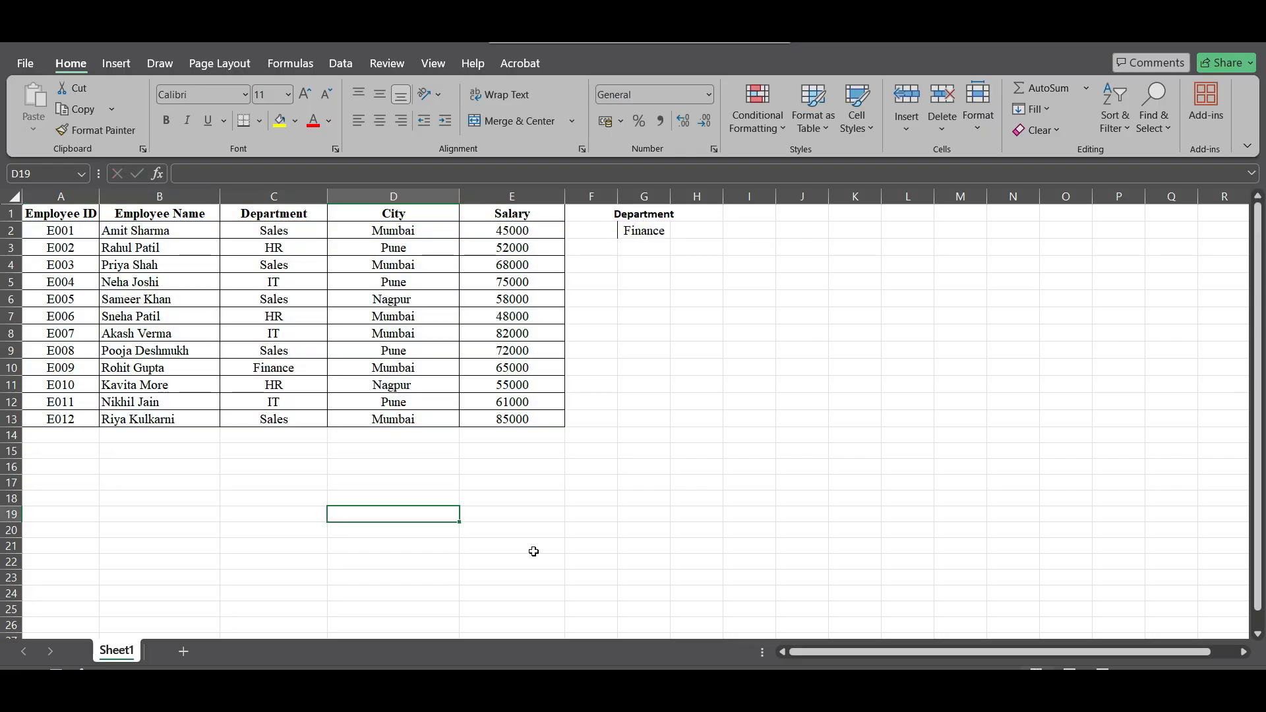
type("adfadfloe")
key("Return")
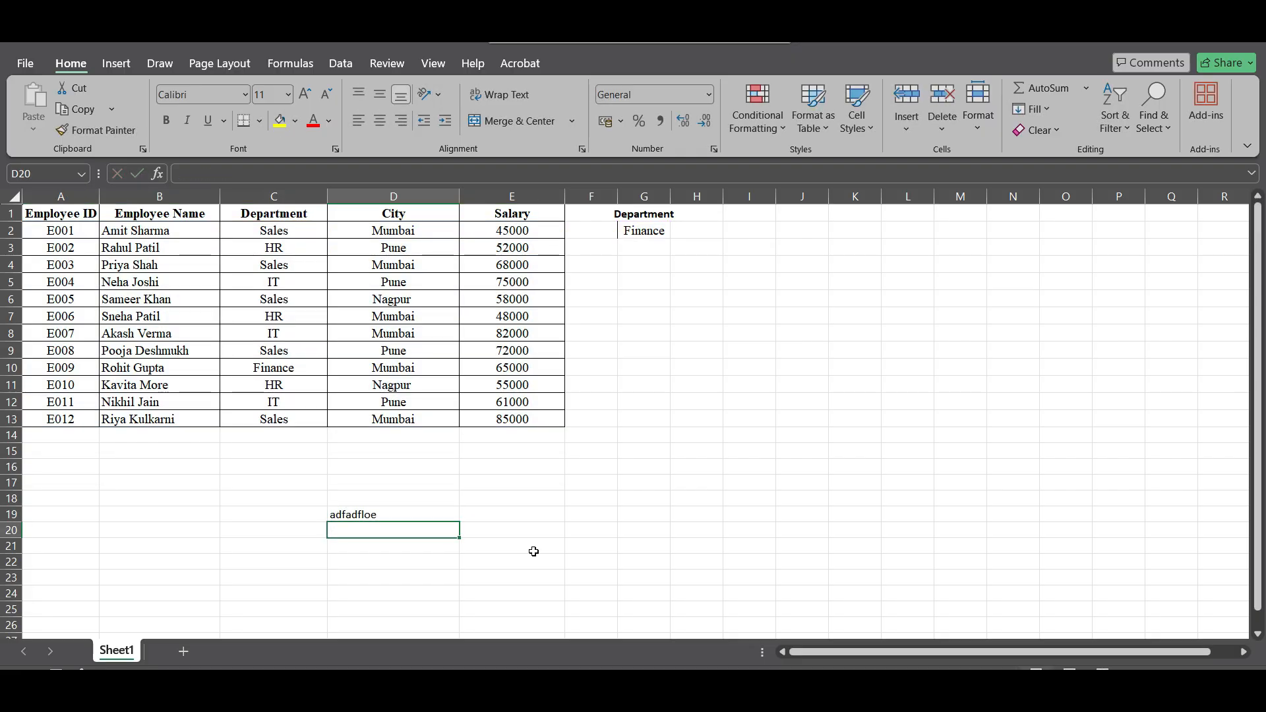
Enter =FILTER(A2:E13,C2:C13="Sales") in A16, with the stray text in D19 still in its output area
left_click(46, 474)
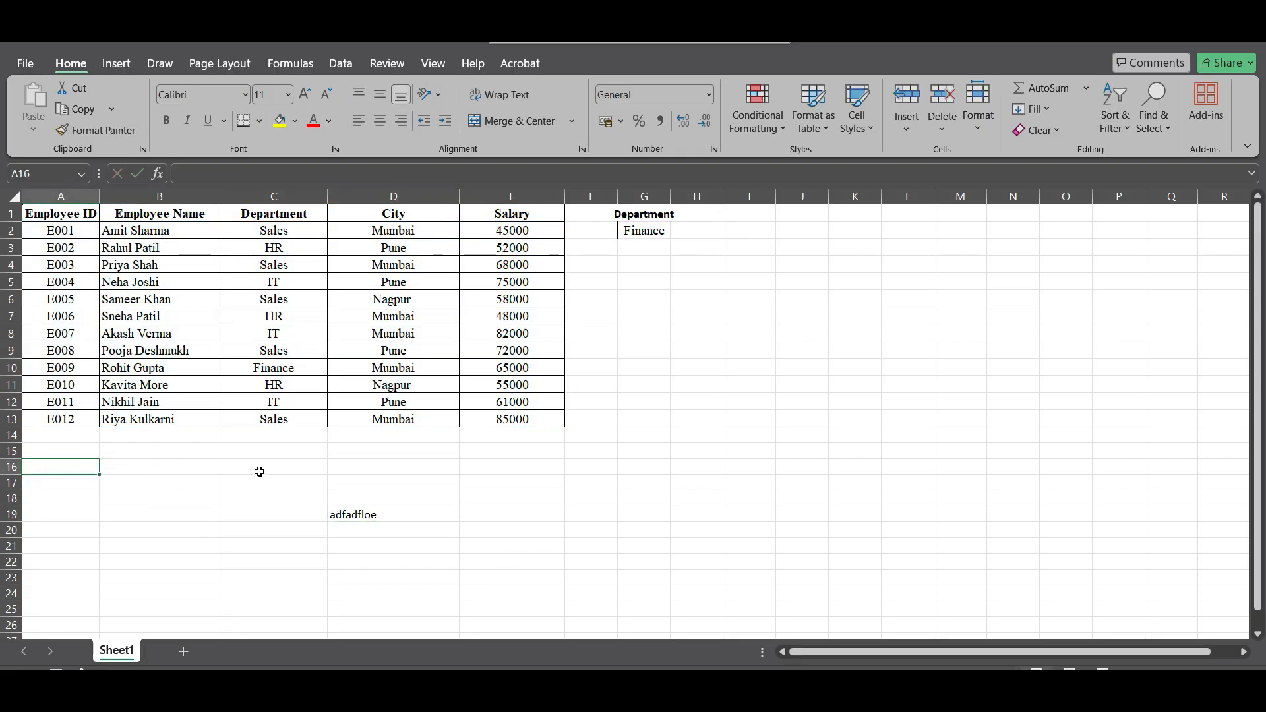
type("=fi")
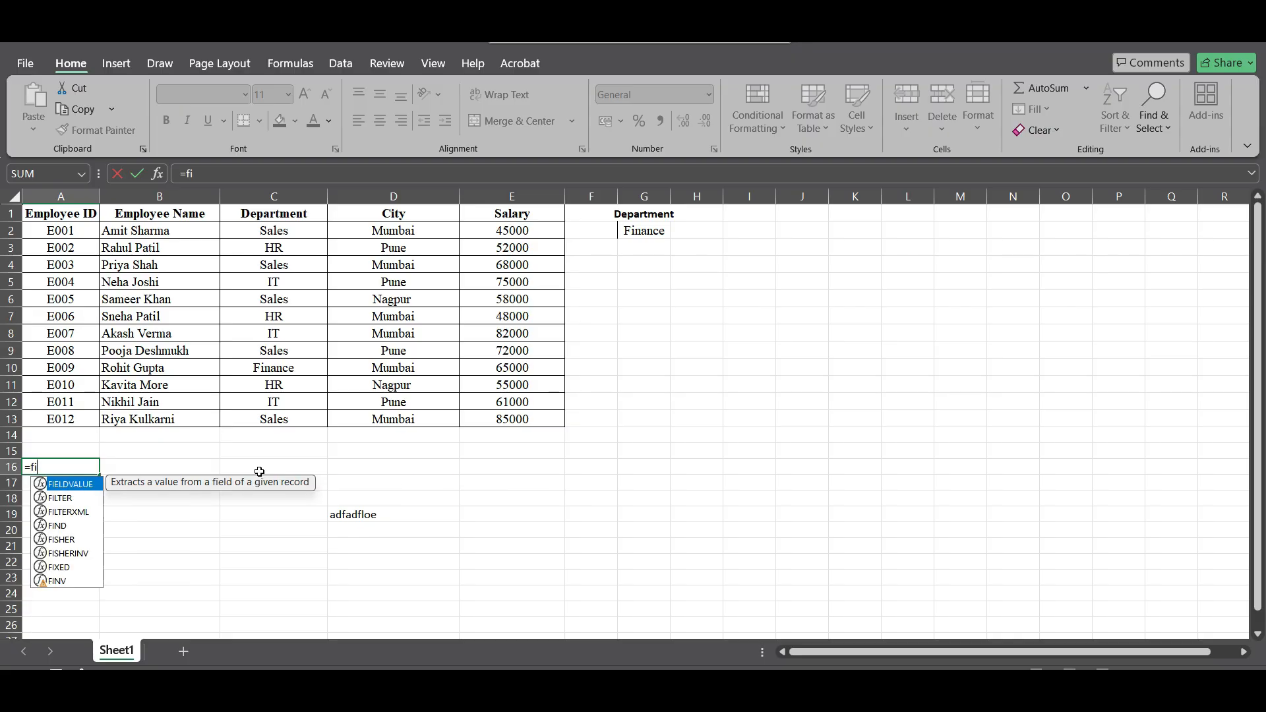
type("lter")
key("Tab")
type("a")
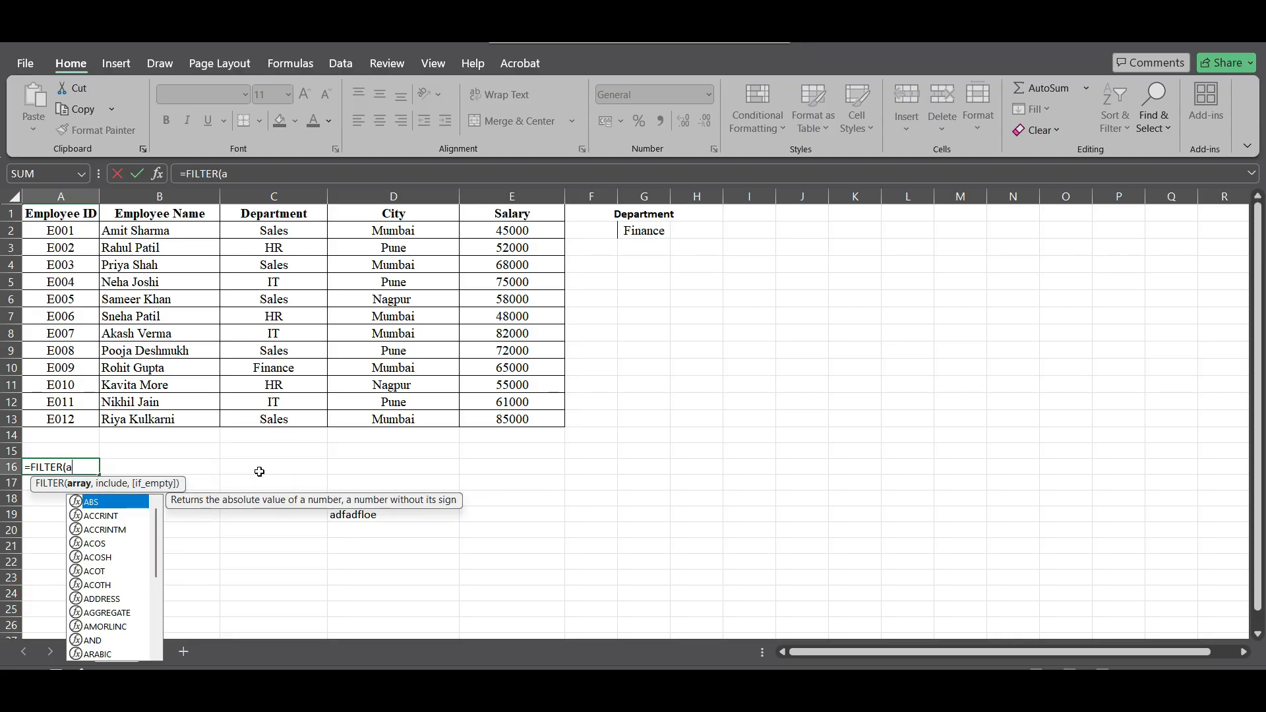
type("2:e13")
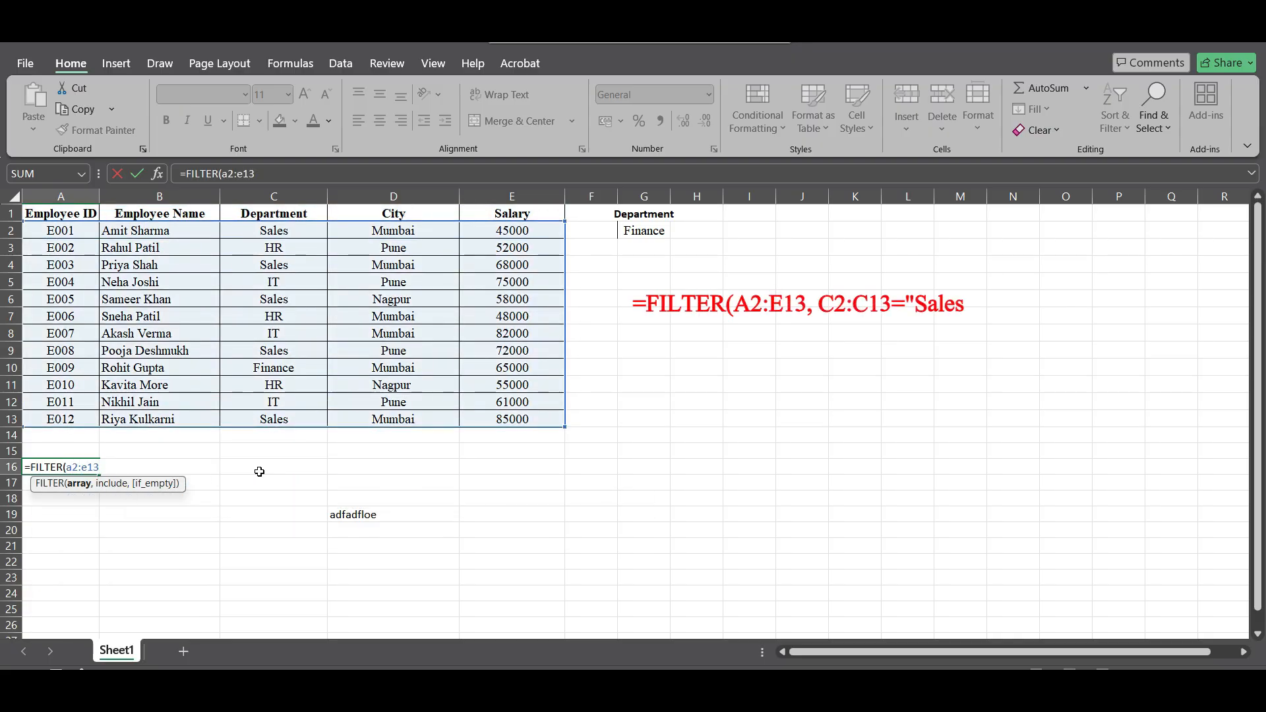
type(",c2:c")
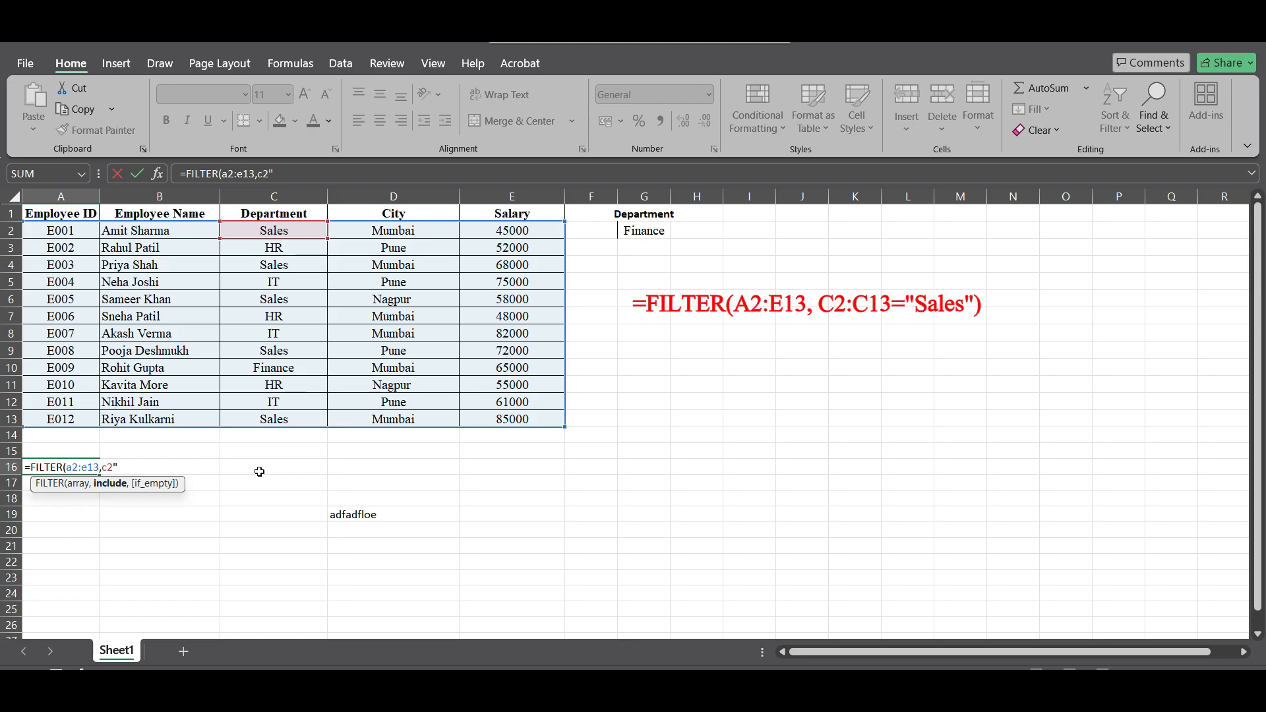
type("13")
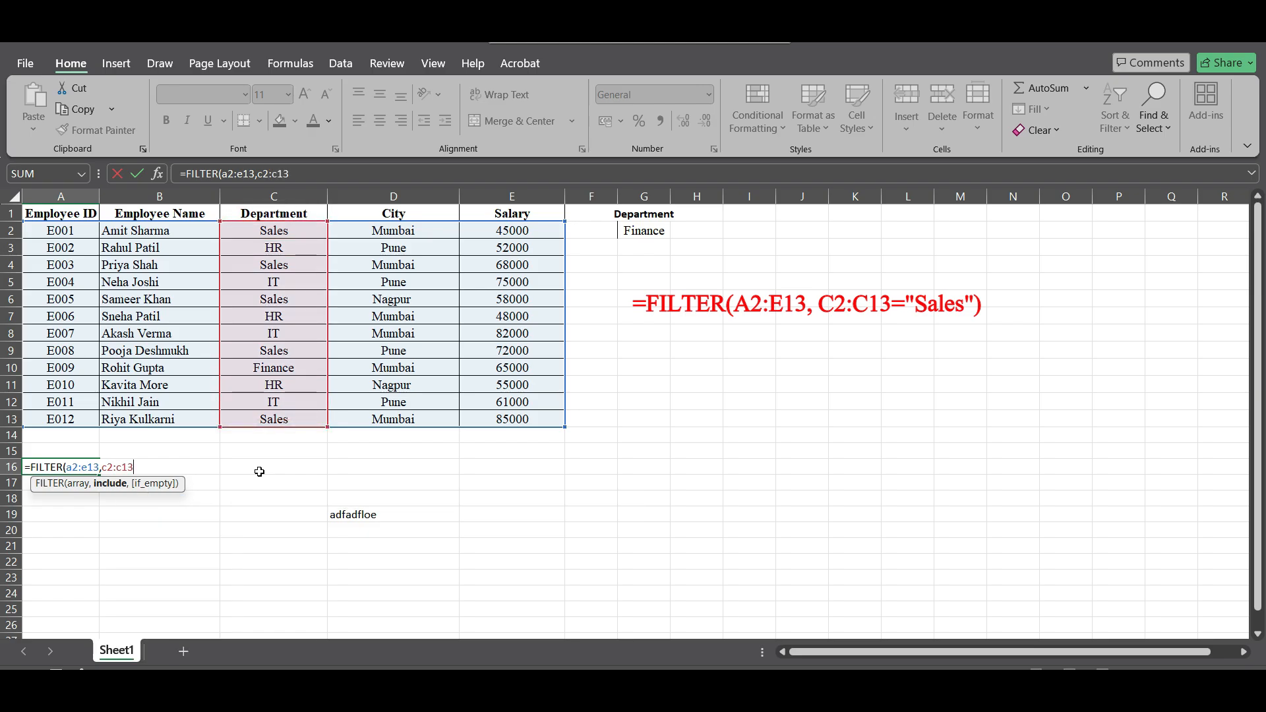
type("=\"Sale")
key("BackSpace")
key("BackSpace")
key("BackSpace")
key("BackSpace")
type("\"Sales\")")
key("Return")
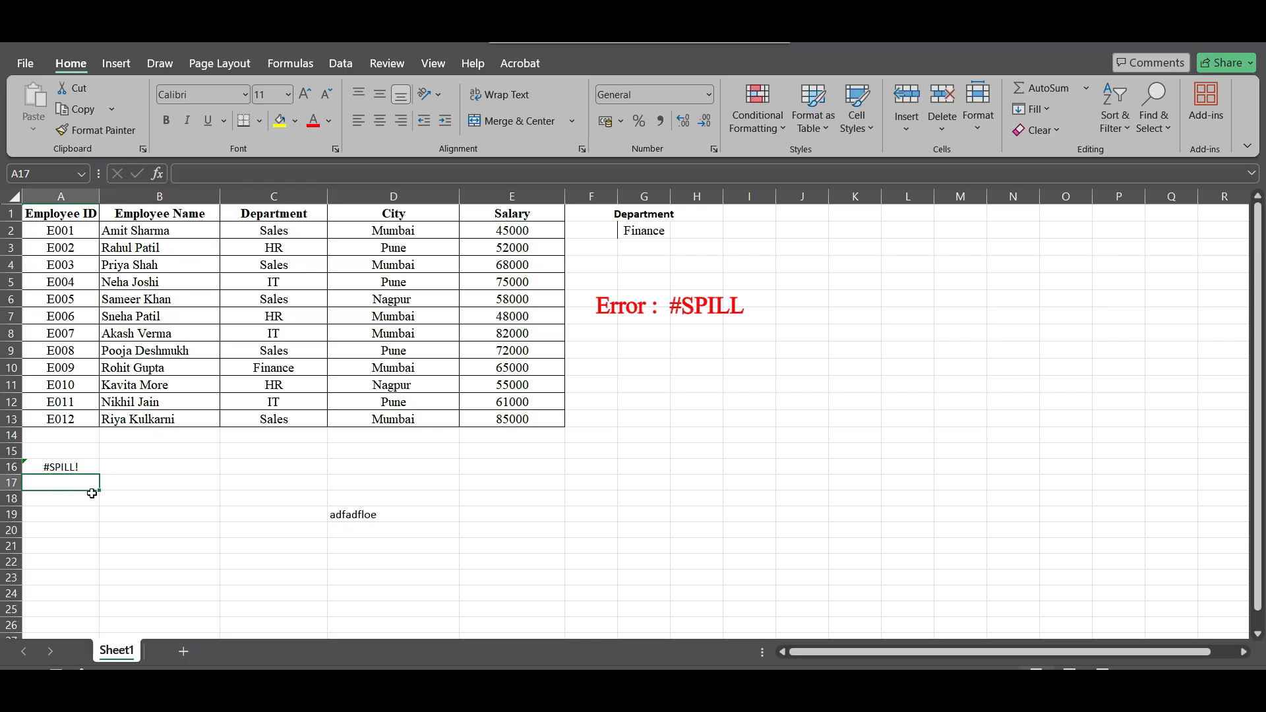
Delete the stray text in D19 to free the spill range of the A16 filter, and deselect the results
left_click(375, 520)
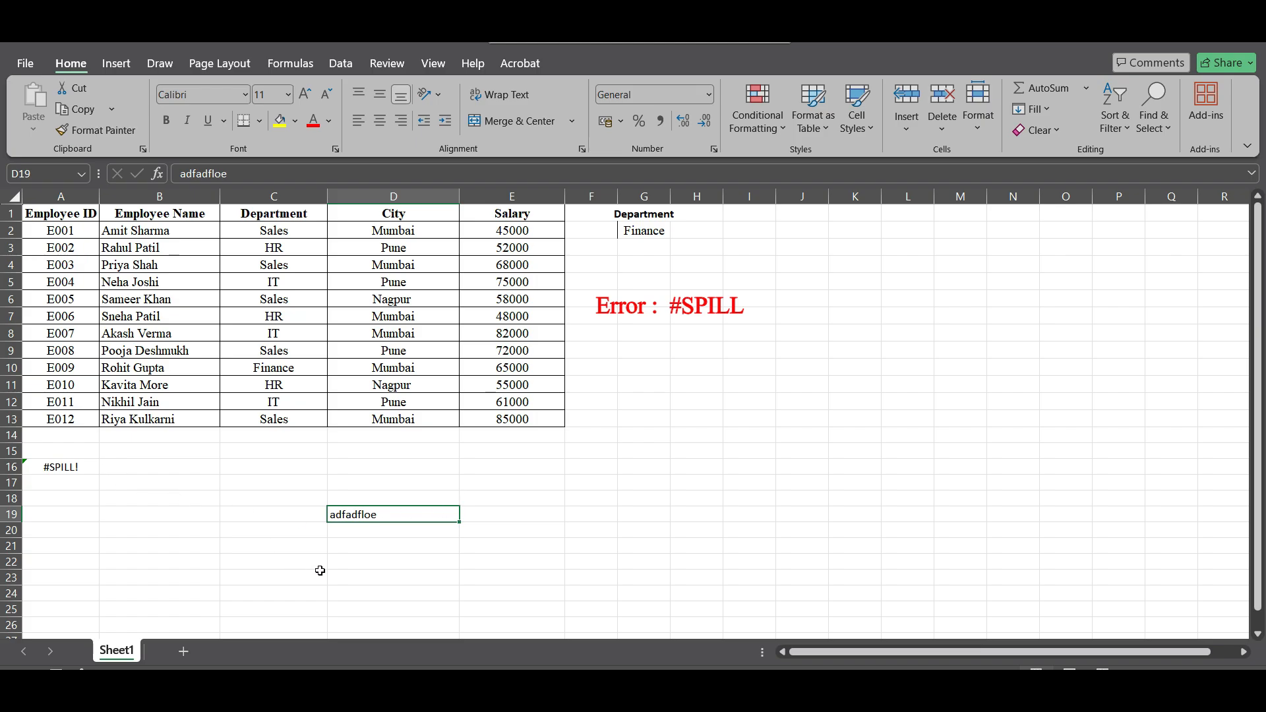
key("Delete")
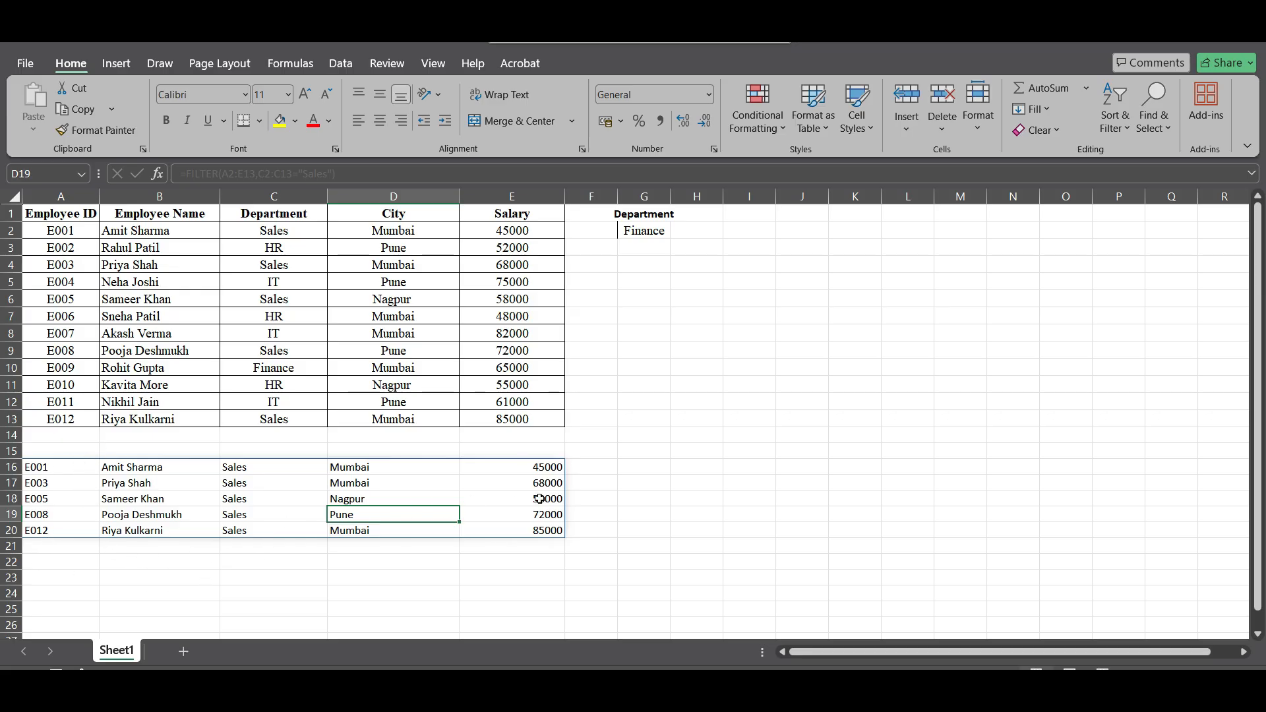
left_click(697, 561)
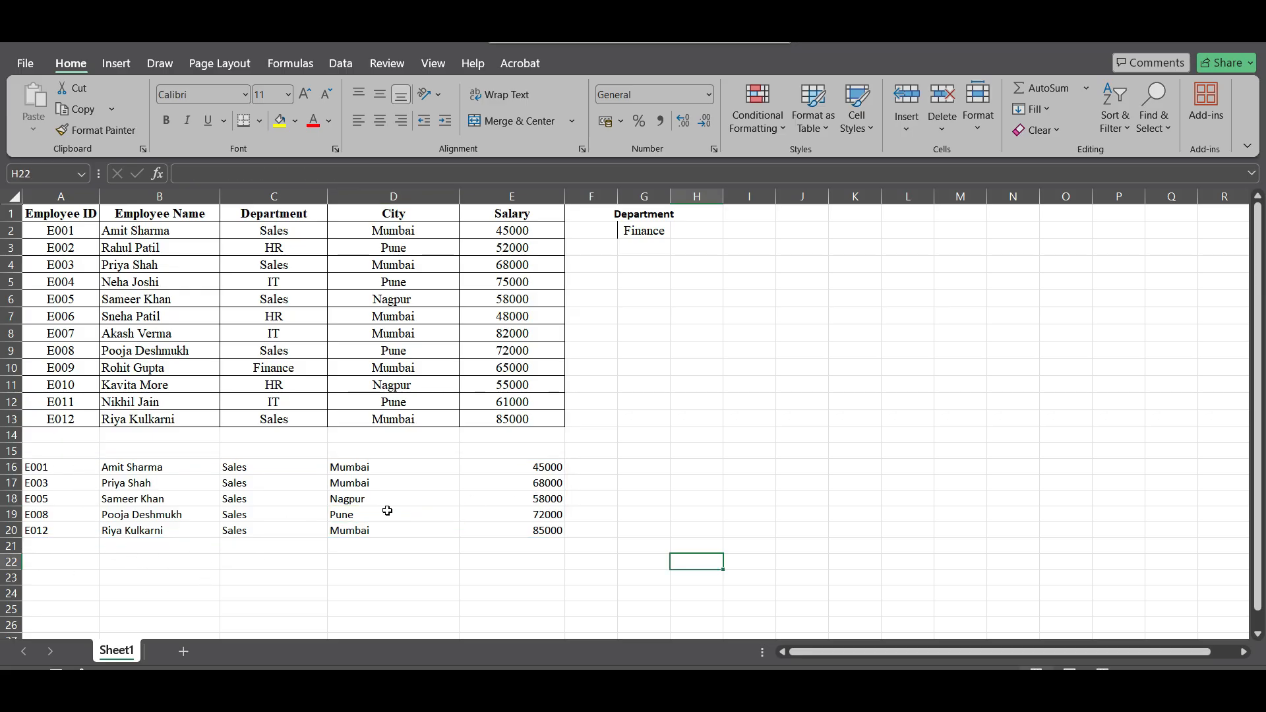